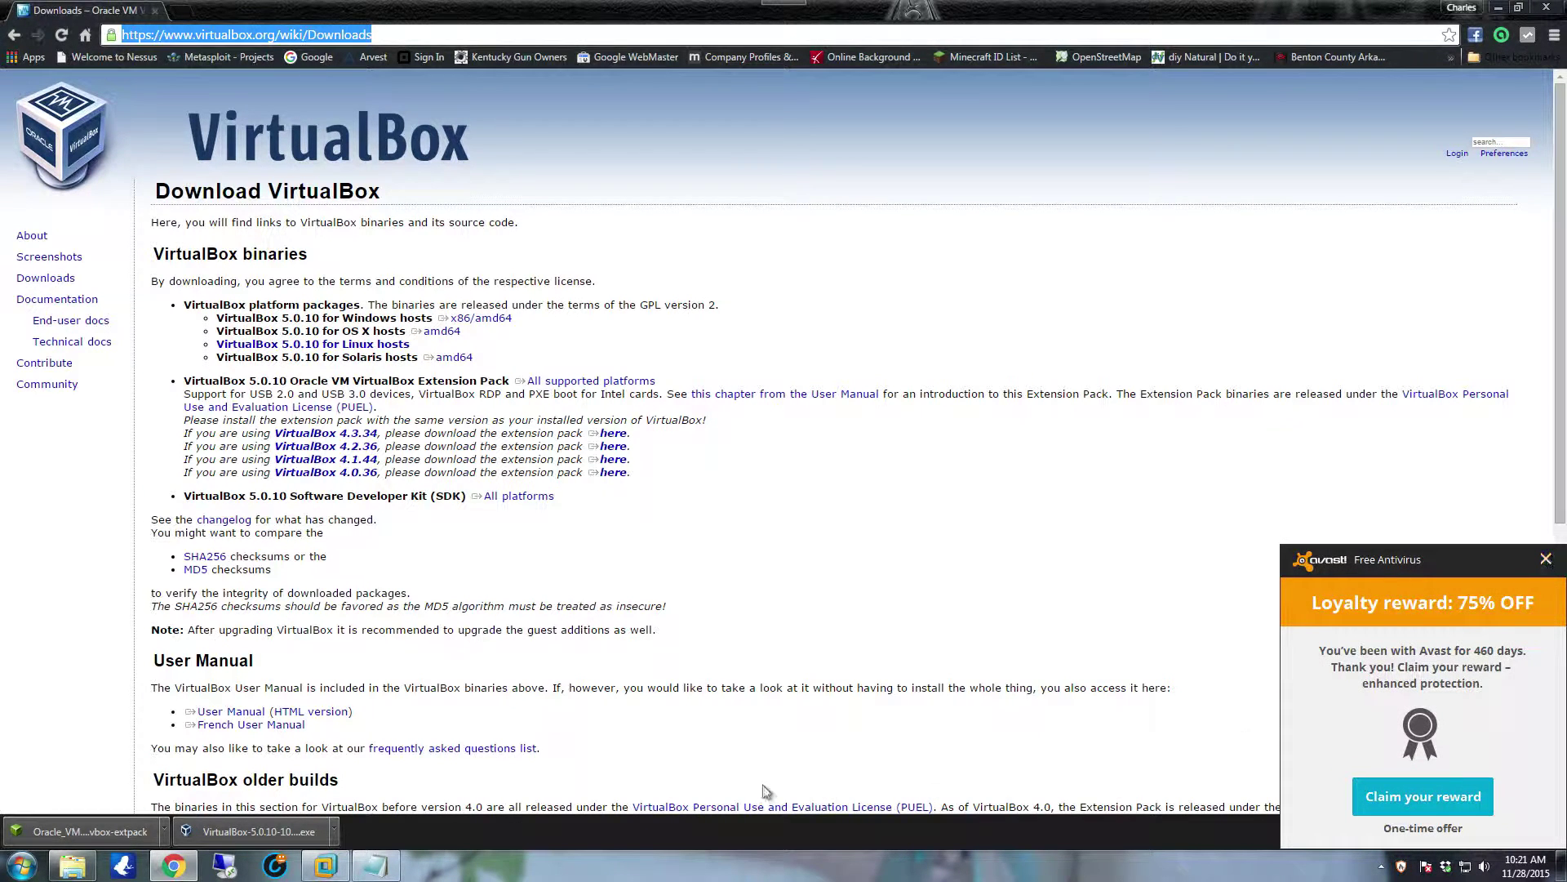
Launch the downloaded VirtualBox 5.0.10 Windows installer and allow the file to run
click(1546, 561)
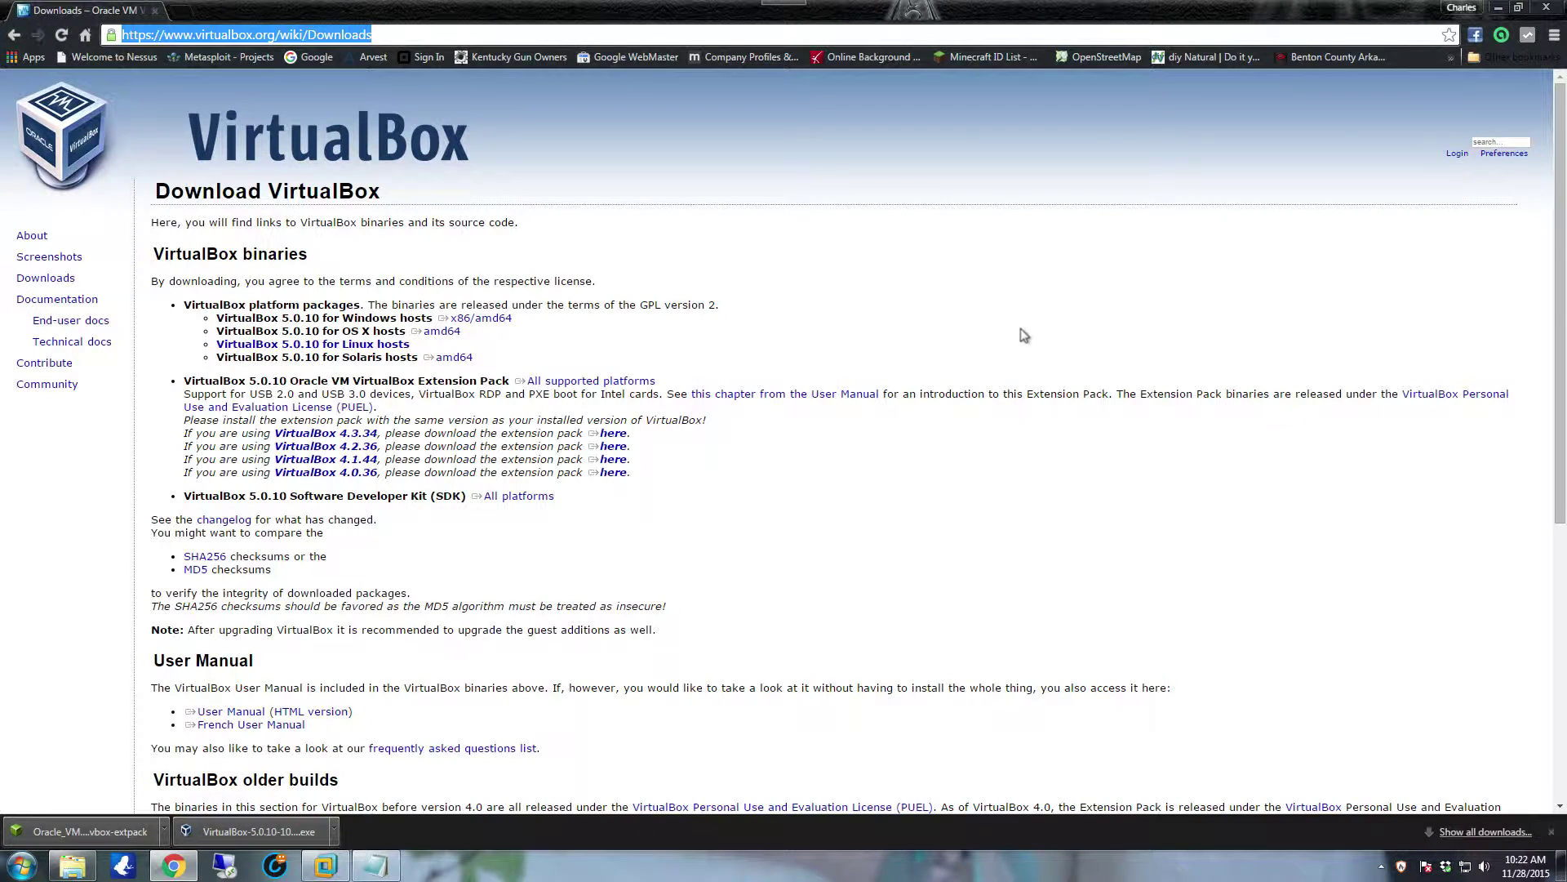
drag(453, 748, 262, 837)
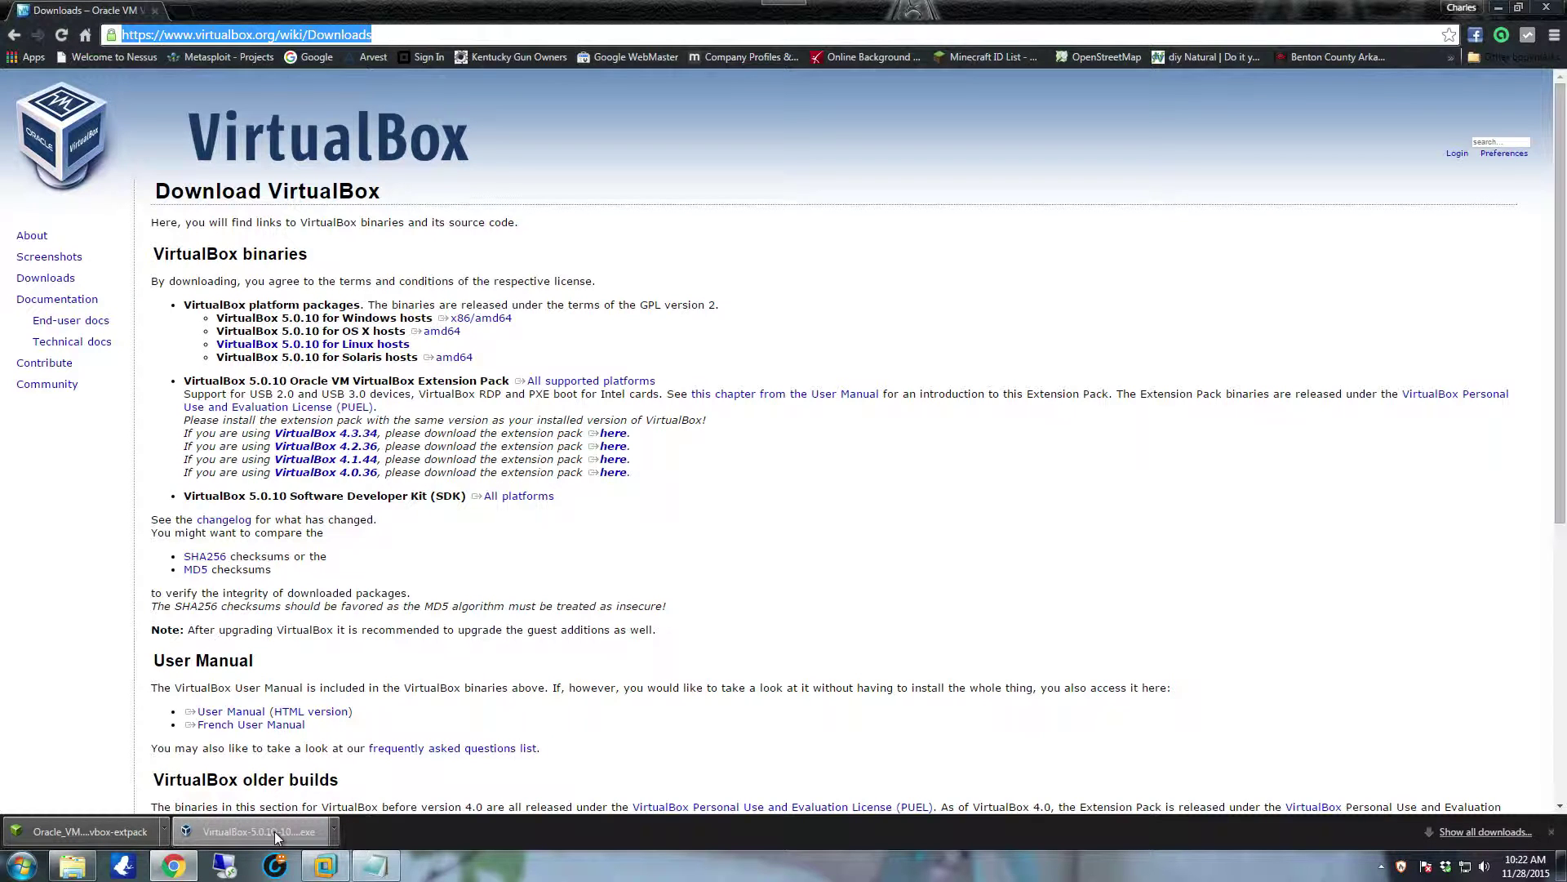
click(276, 832)
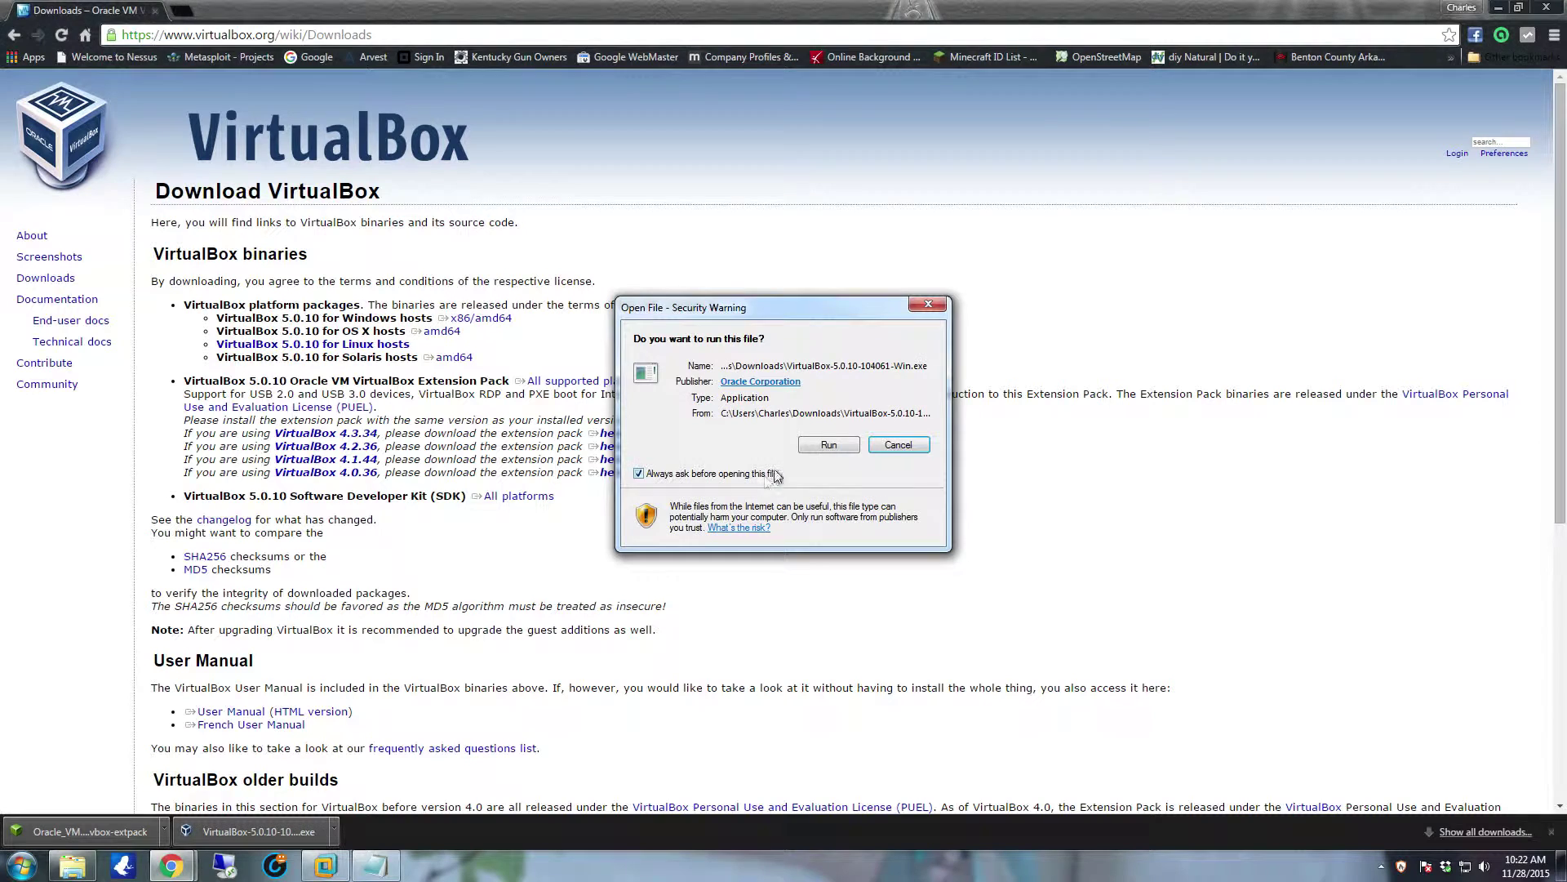
click(855, 445)
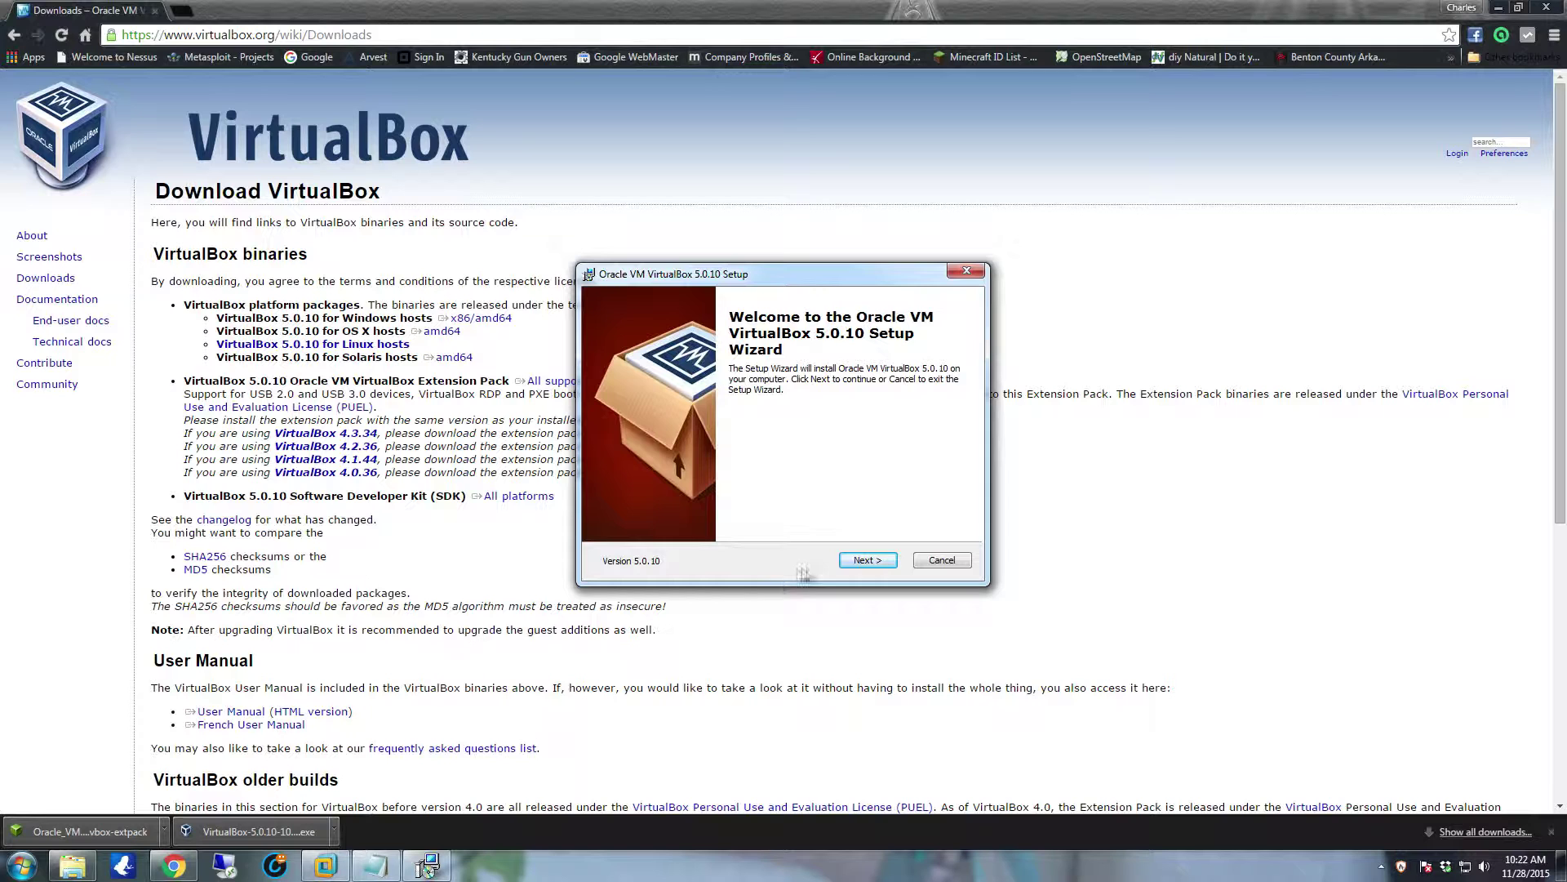
Proceed to the custom setup and set the entire VirtualBox Application feature to be installed on the local hard drive
click(868, 560)
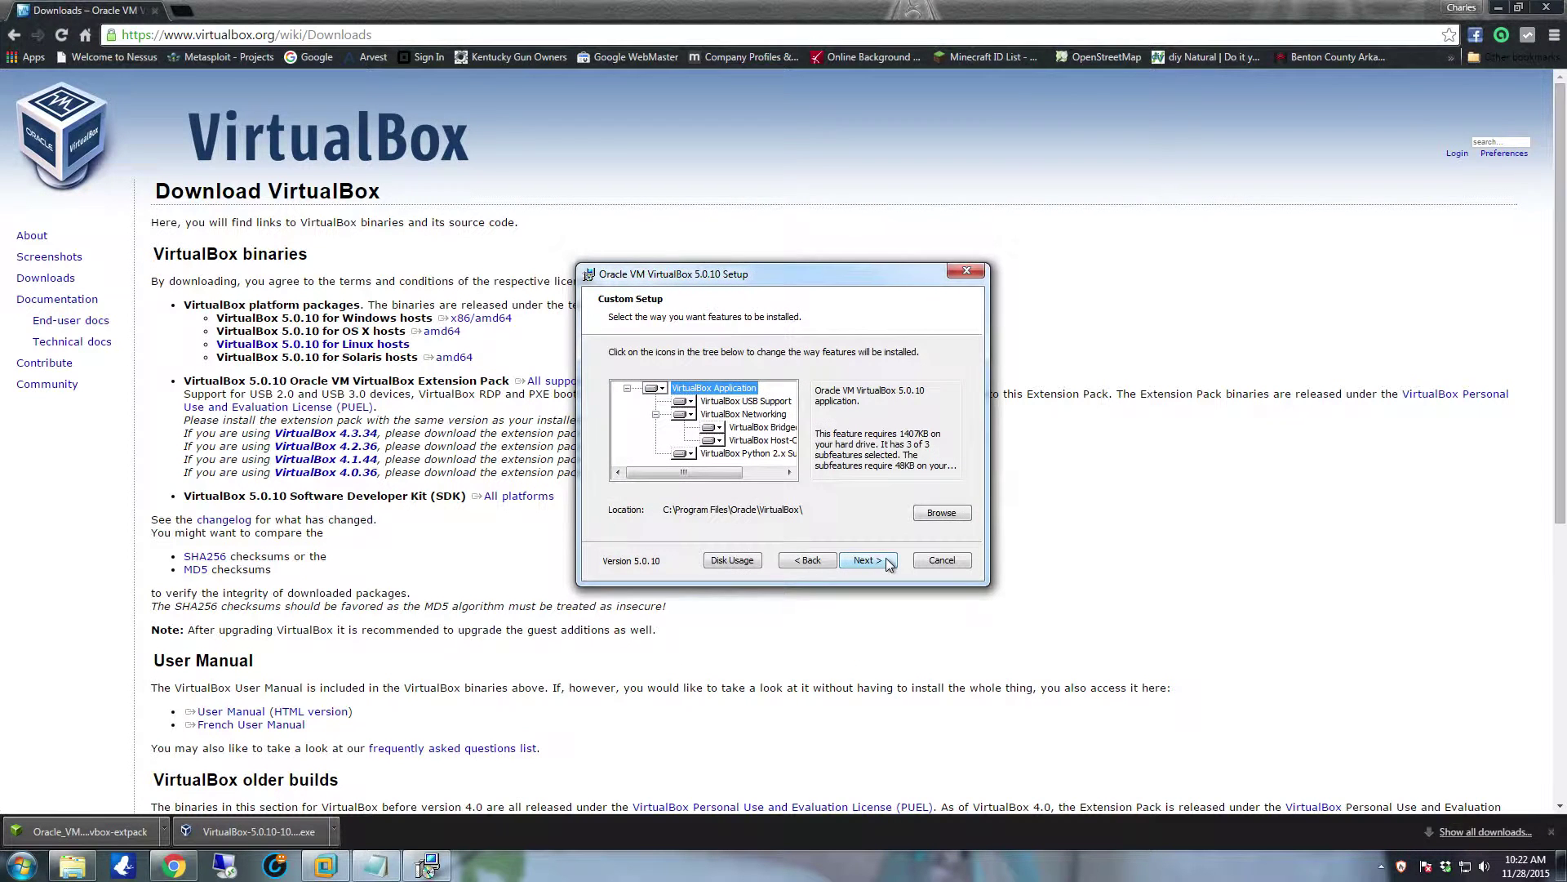
click(661, 388)
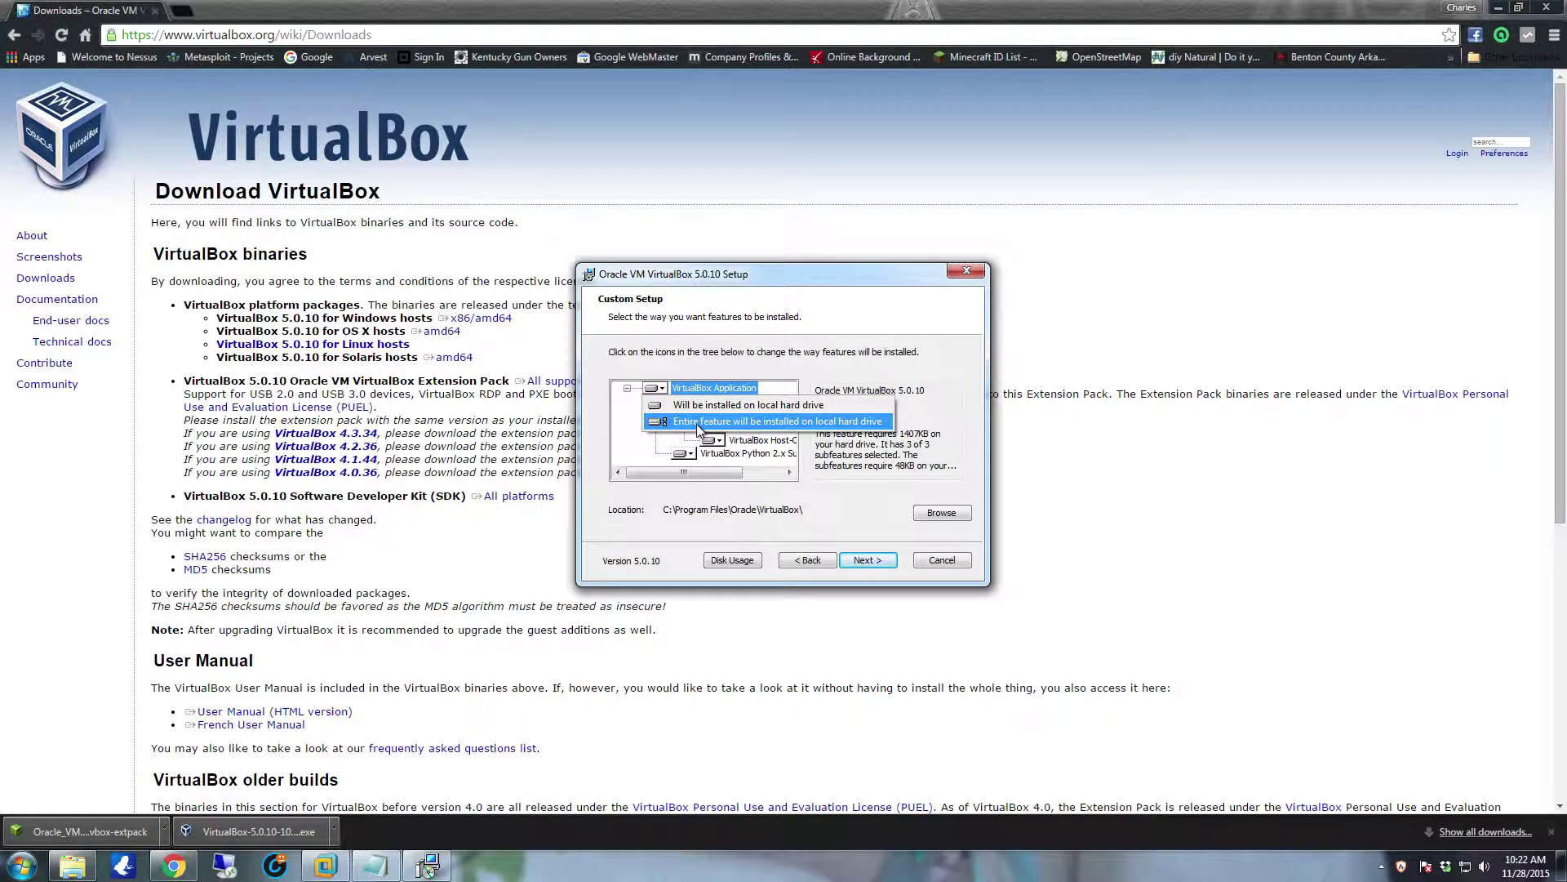
click(841, 567)
click(833, 563)
click(863, 561)
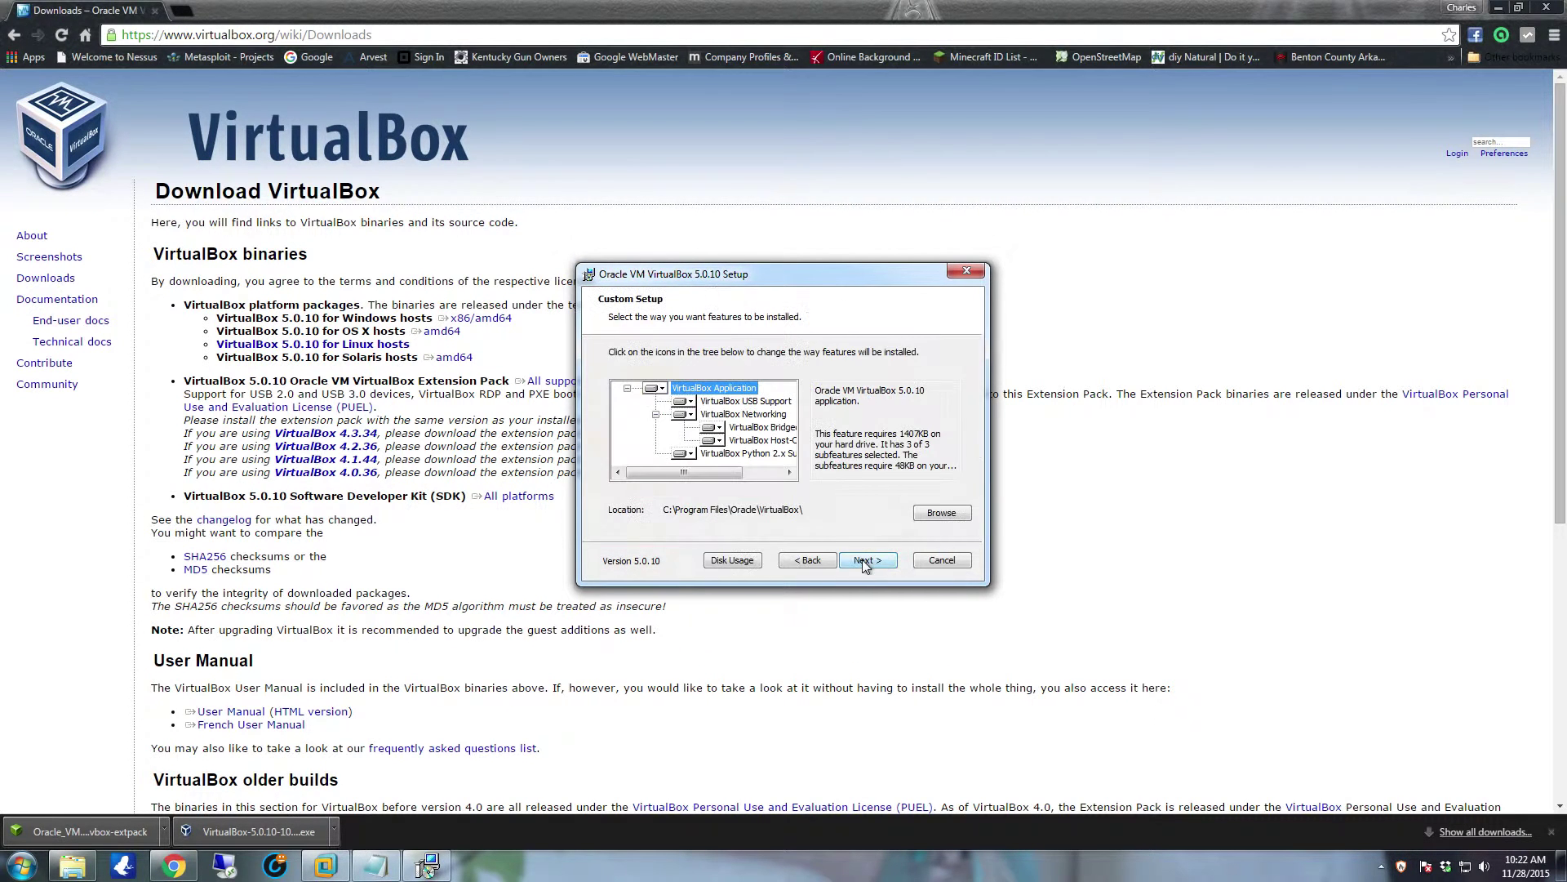
click(662, 389)
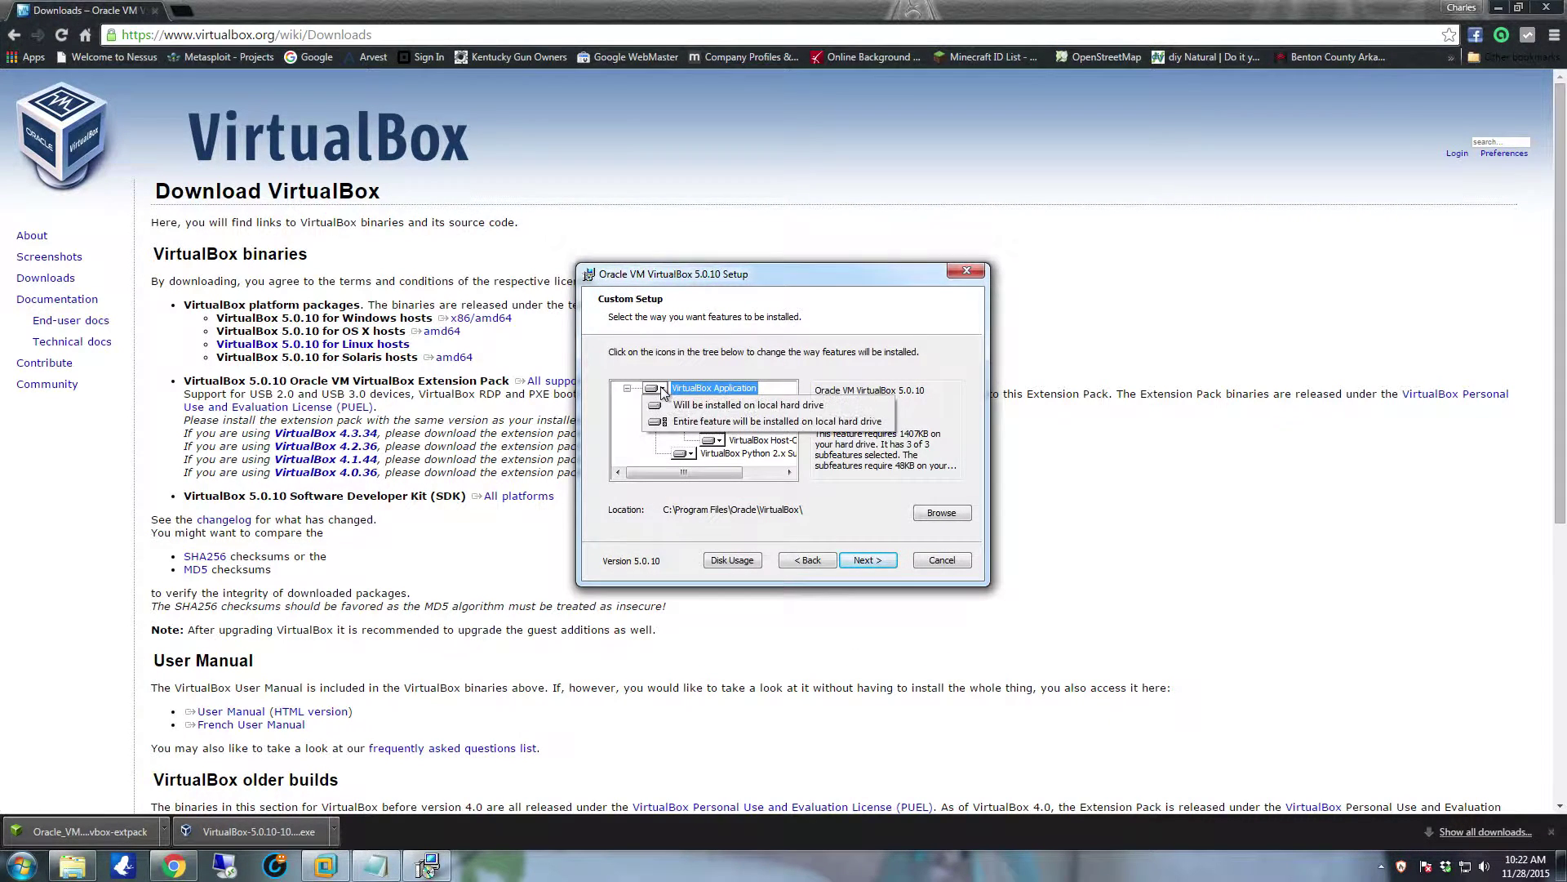
click(698, 422)
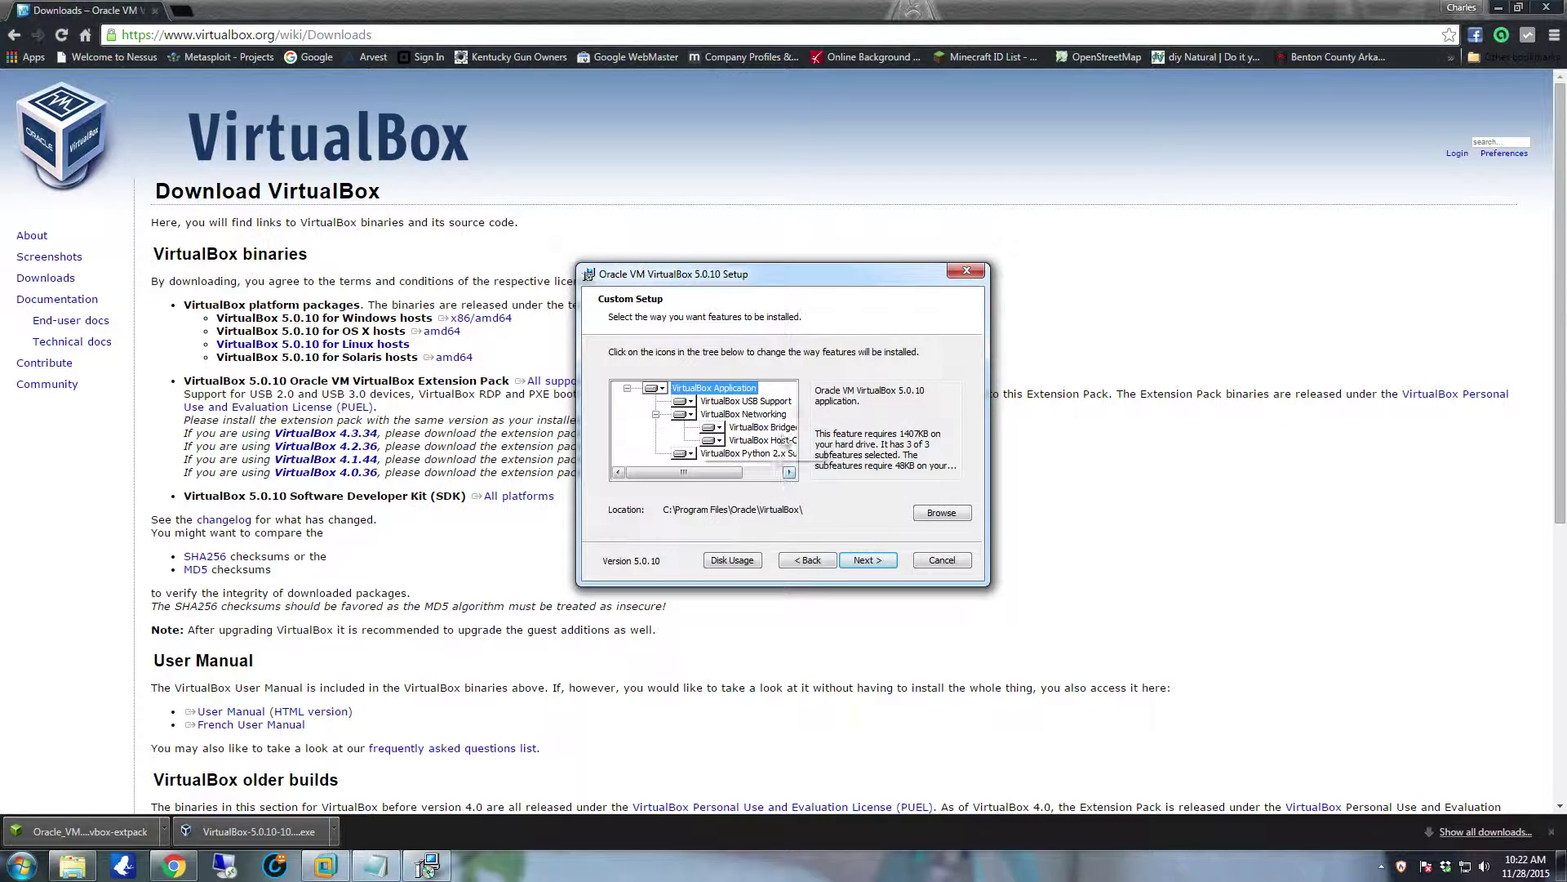
click(866, 562)
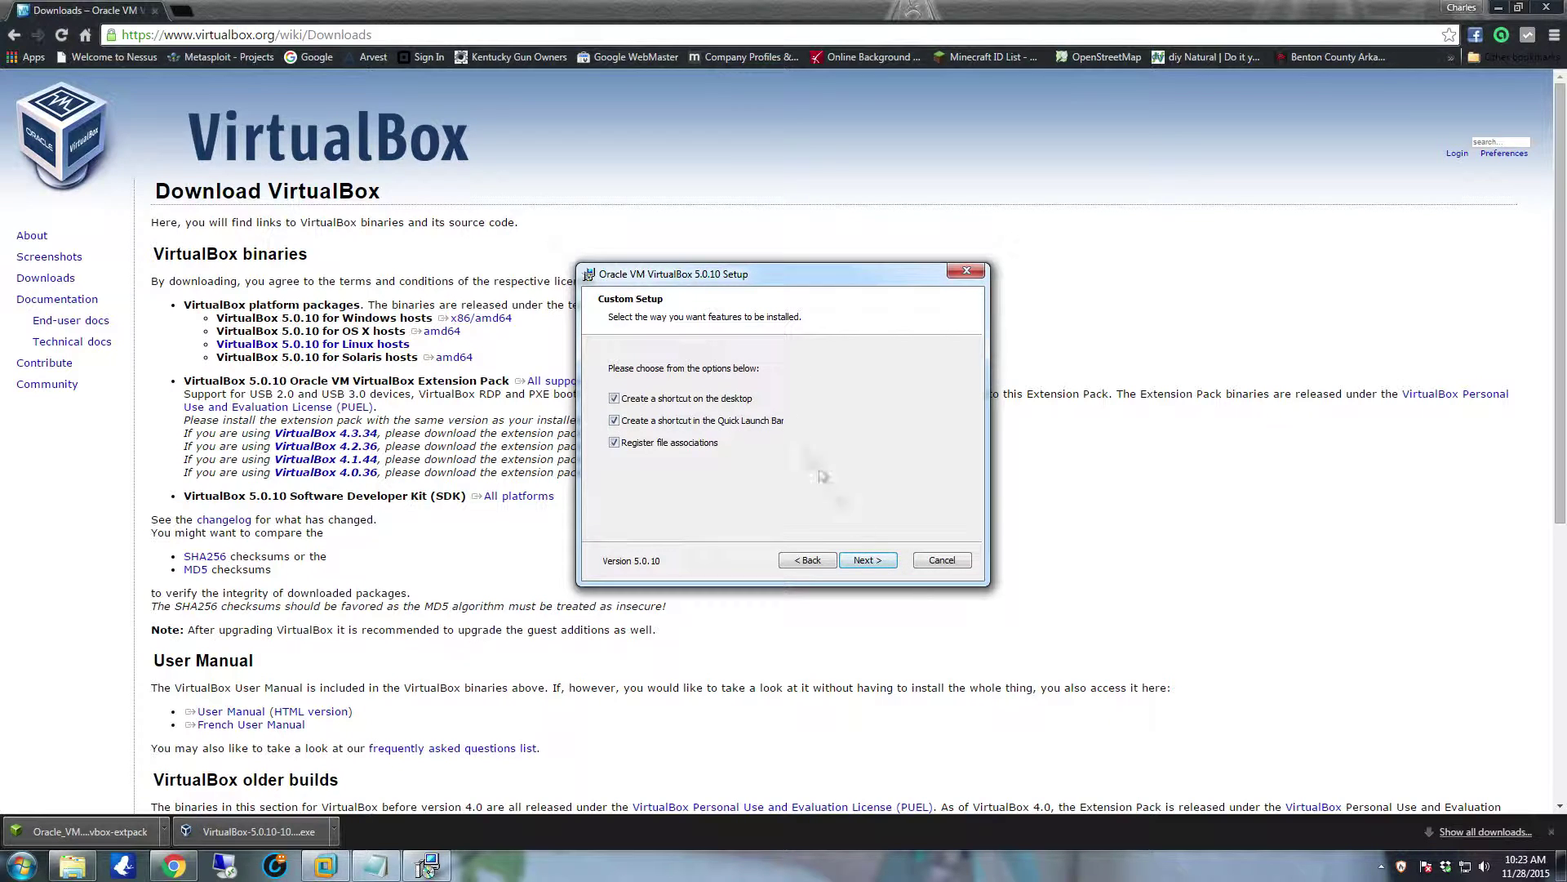
Accept the default shortcut and file association options, then start the installation, approving the network reset and administrator permission
click(871, 561)
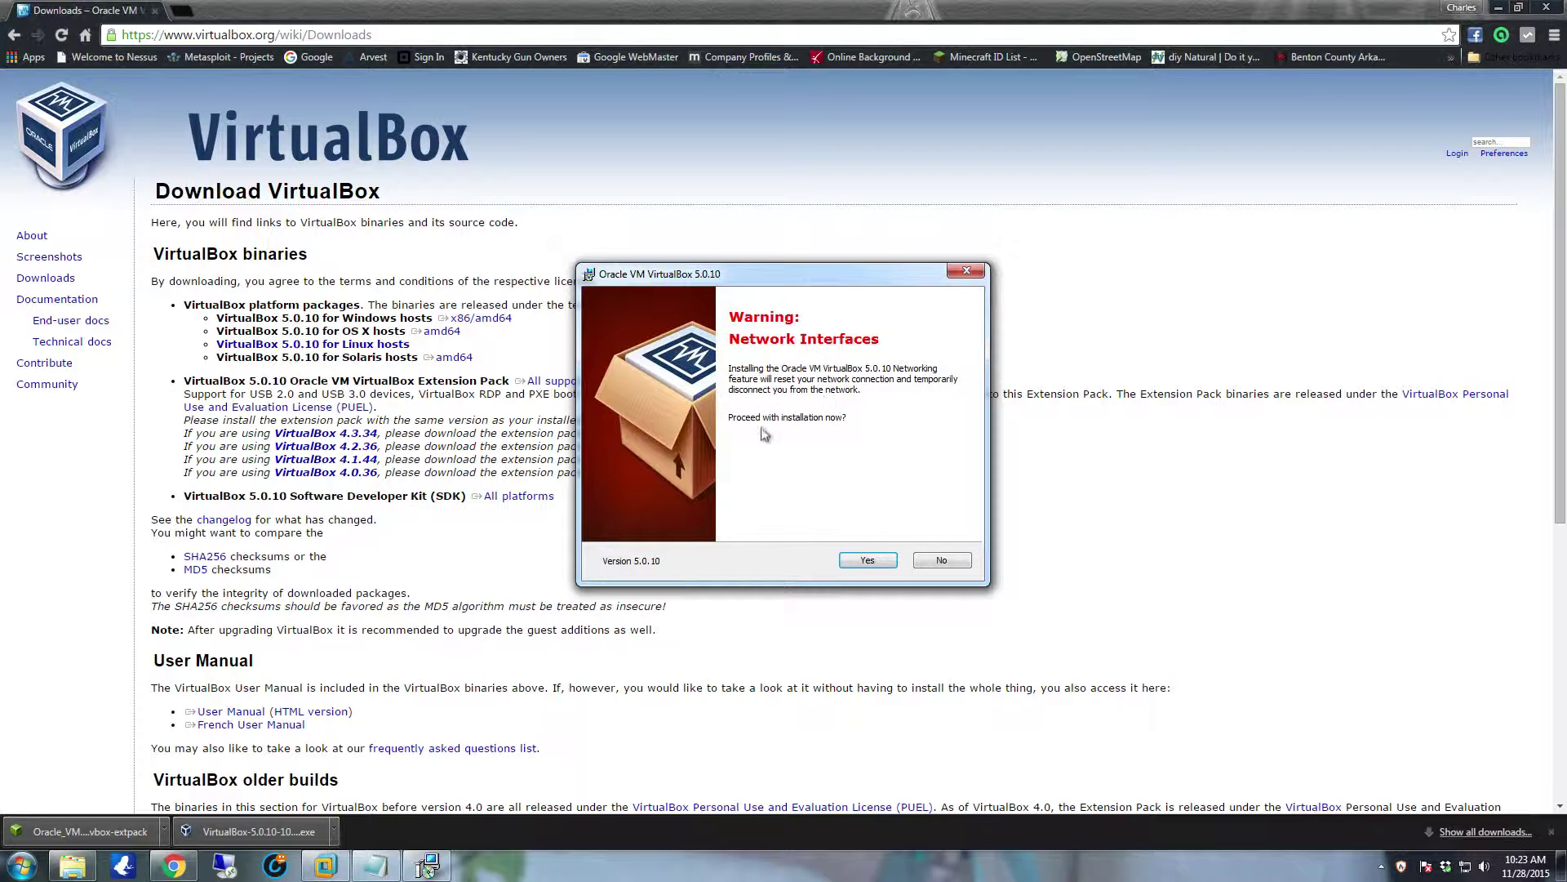
click(881, 565)
click(882, 565)
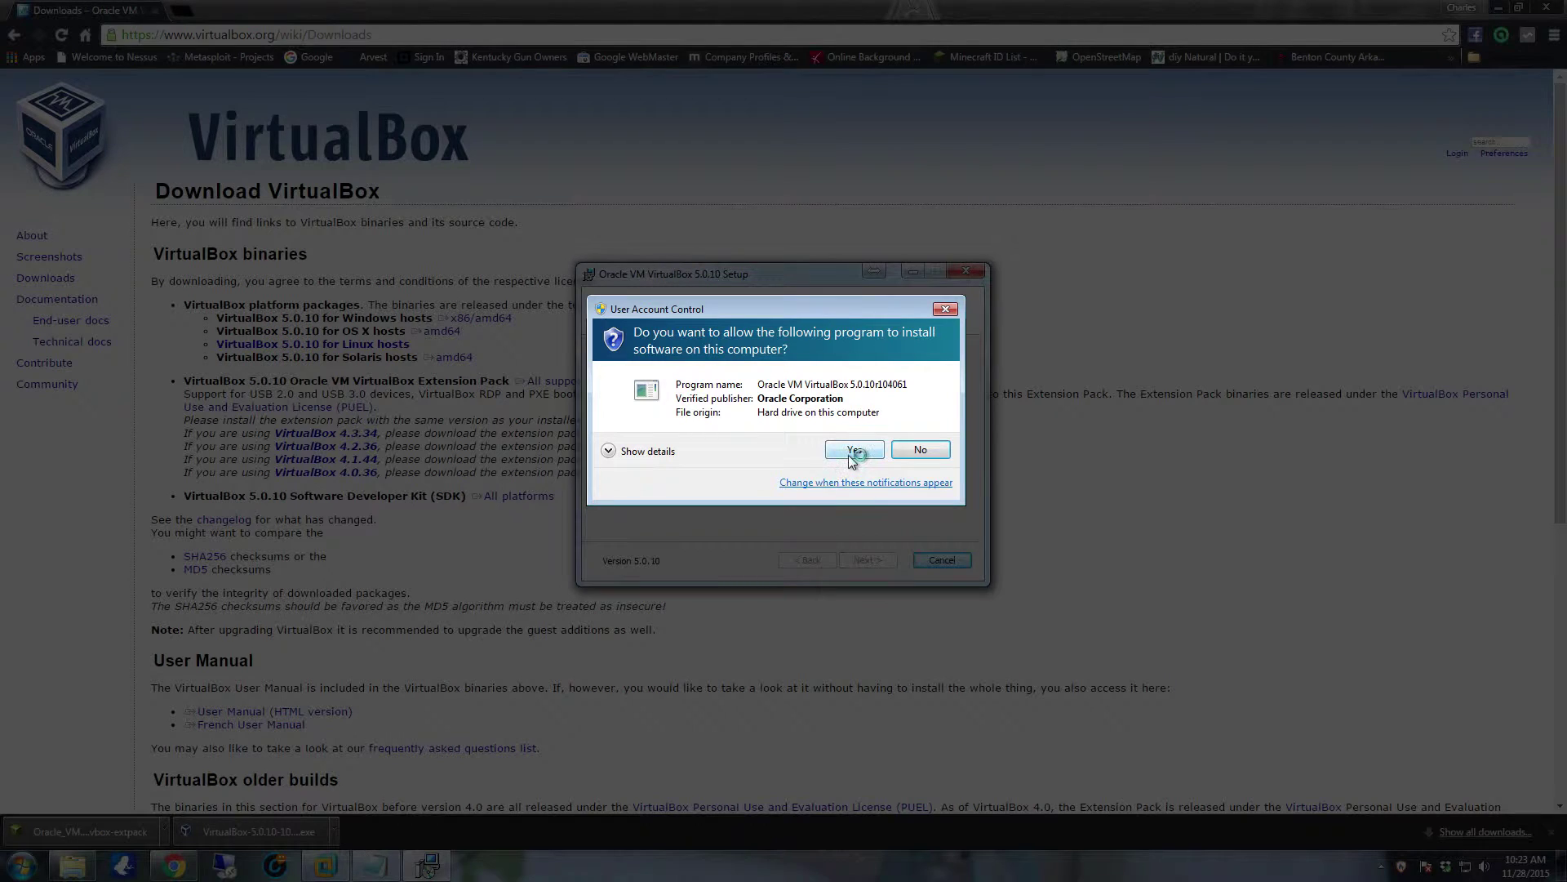
click(849, 454)
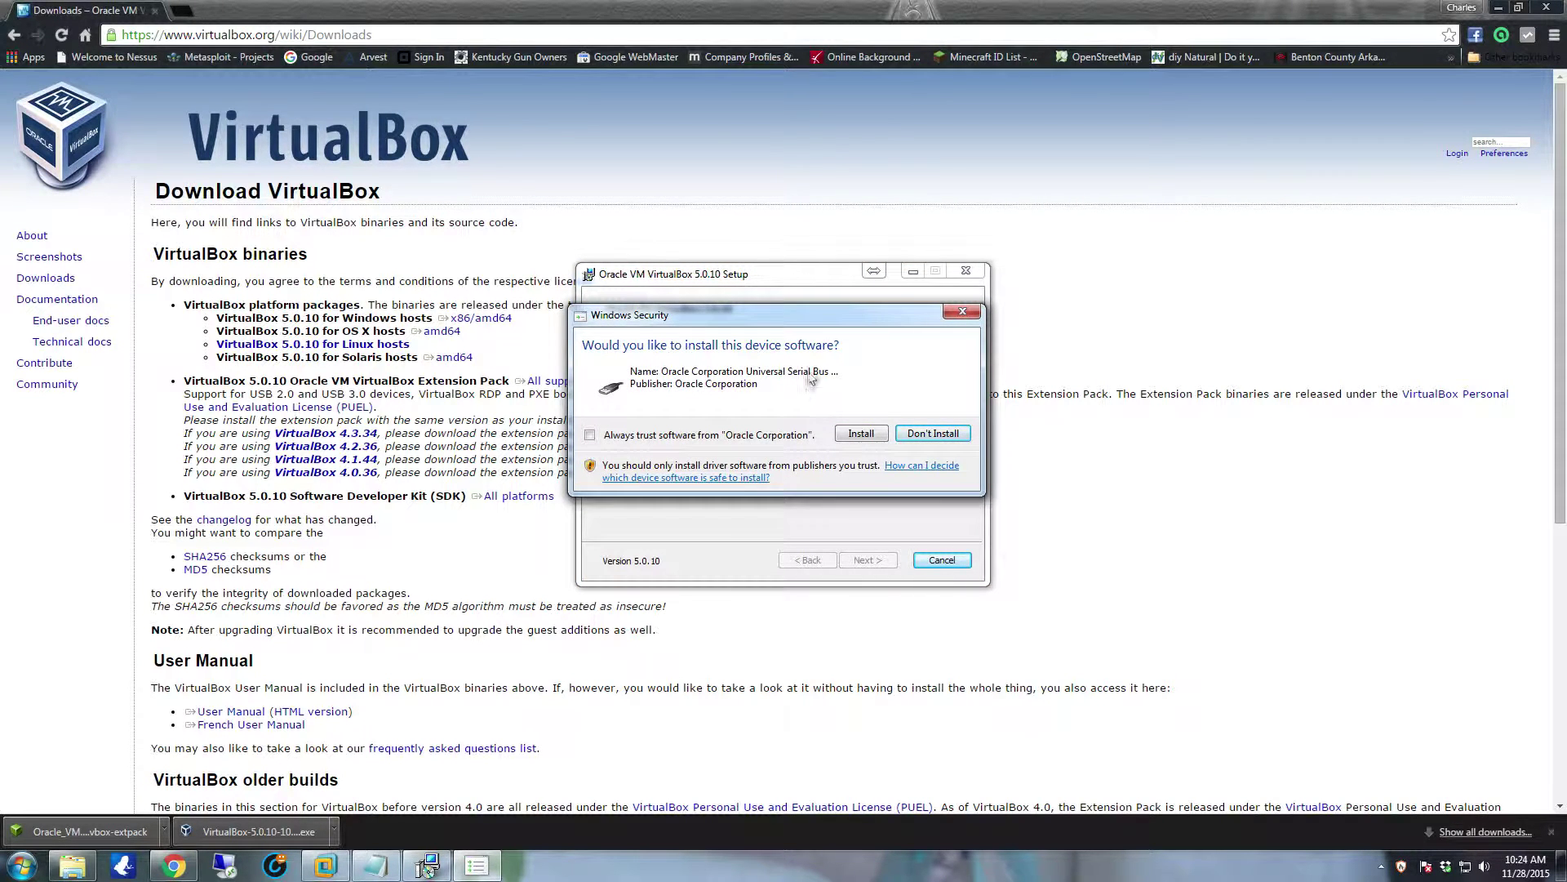
Allow installation of the Oracle Corporation Universal Serial Bus and Network Service device software
click(867, 432)
click(864, 436)
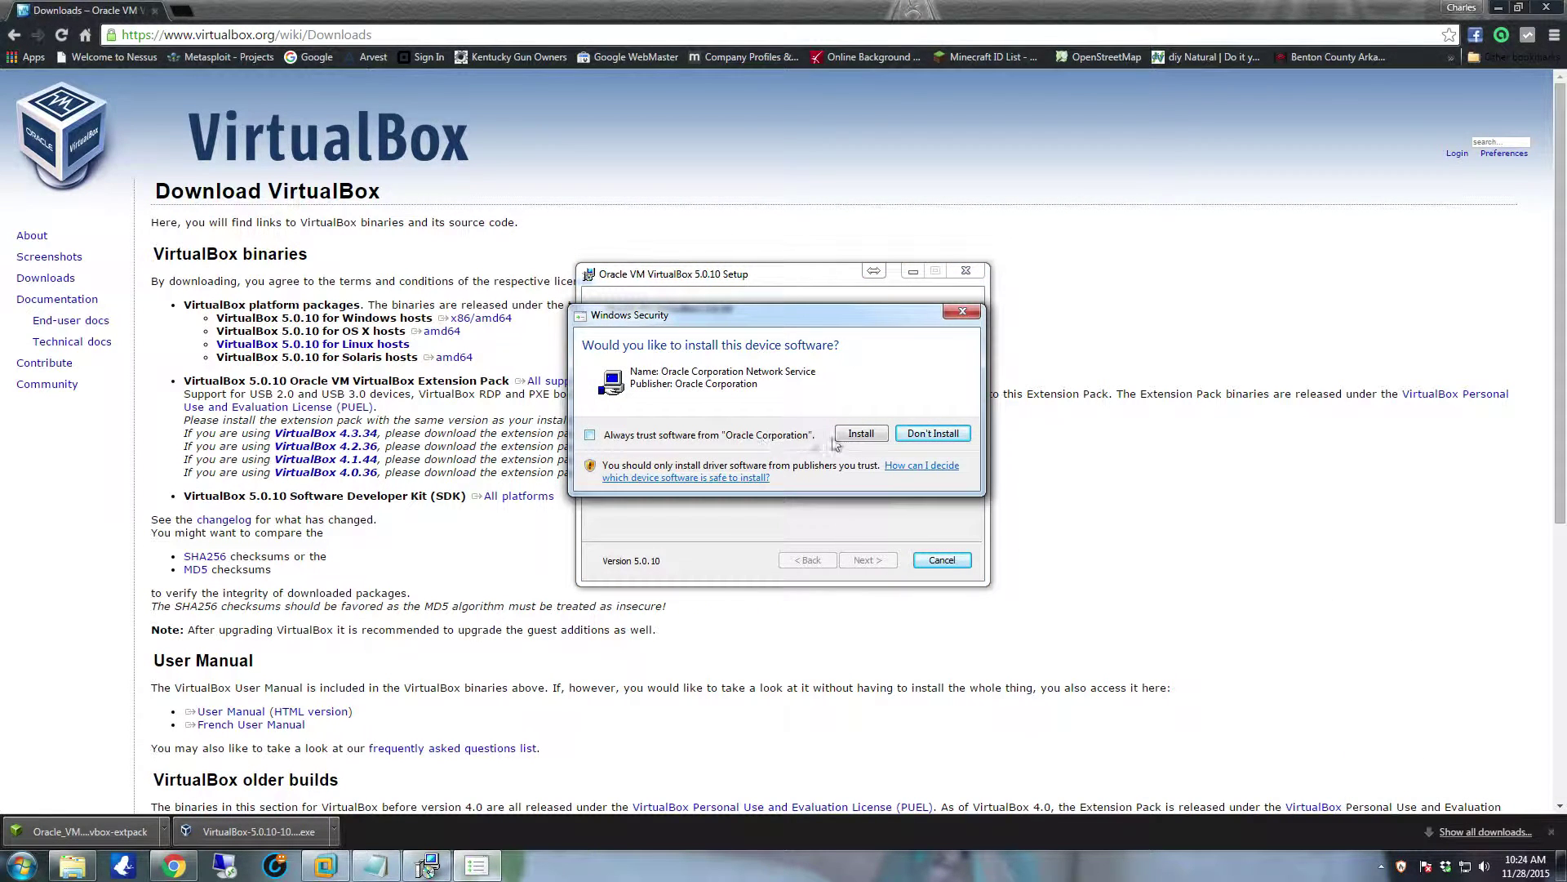
click(867, 433)
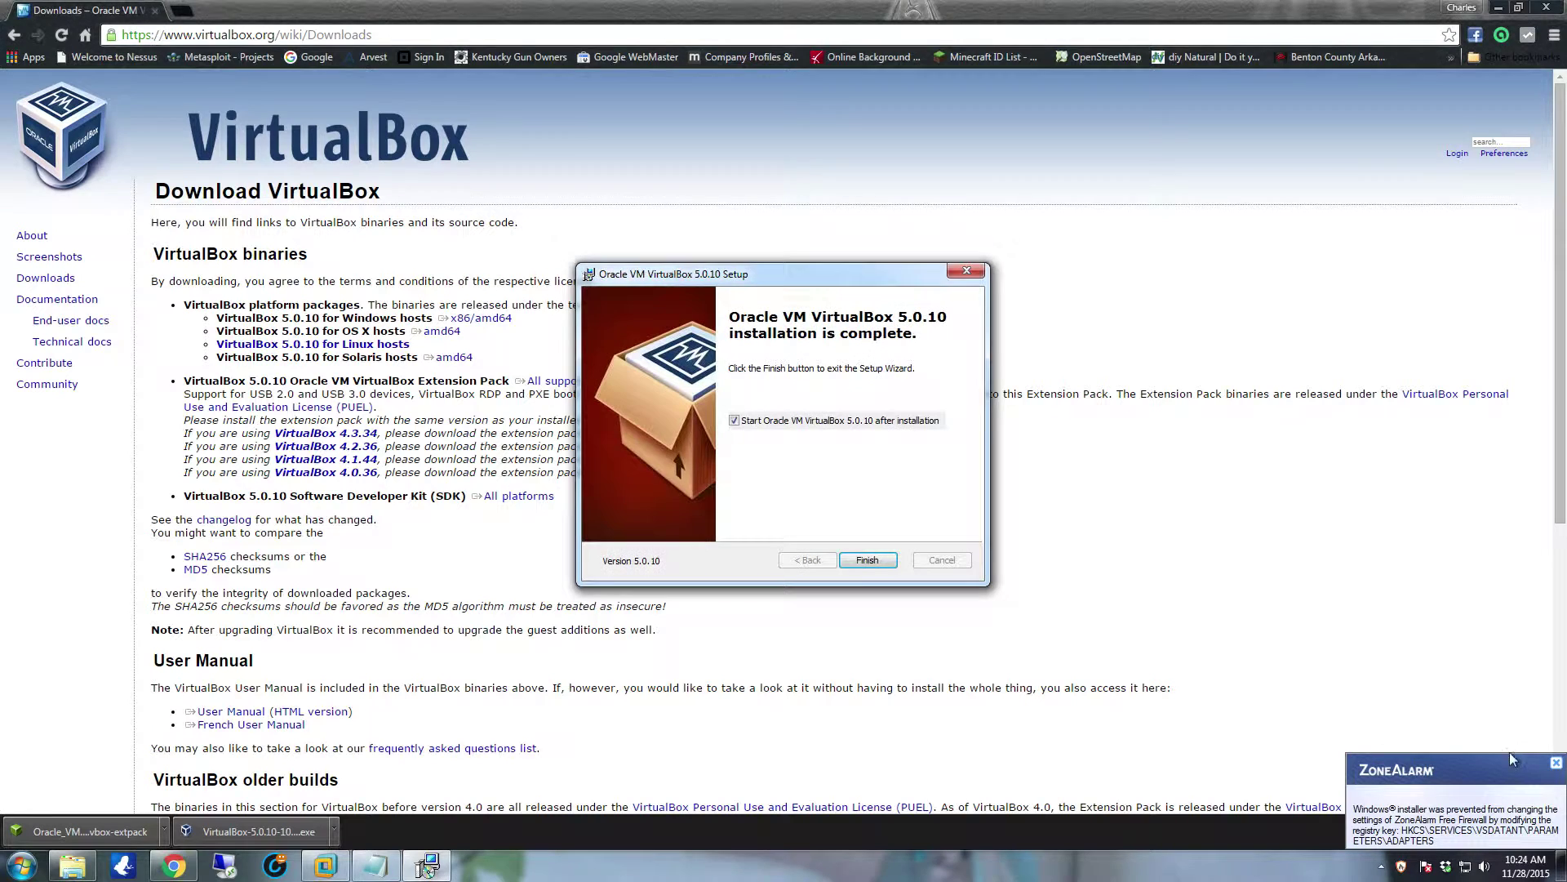
Finish the setup wizard with starting VirtualBox after installation turned off, dismissing the firewall notification
click(1558, 765)
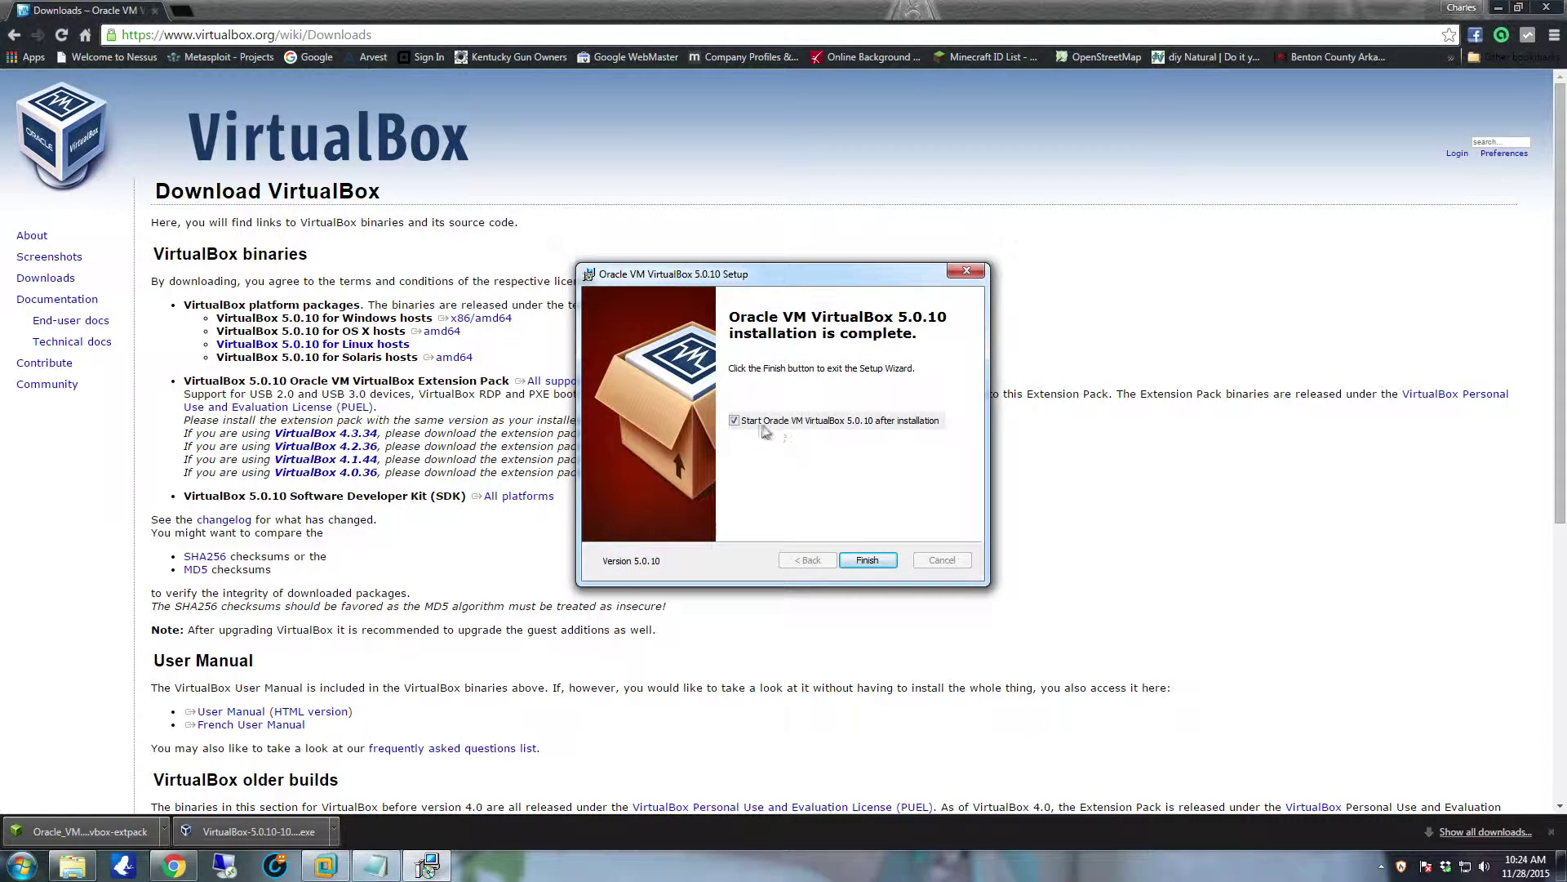
click(737, 422)
click(867, 560)
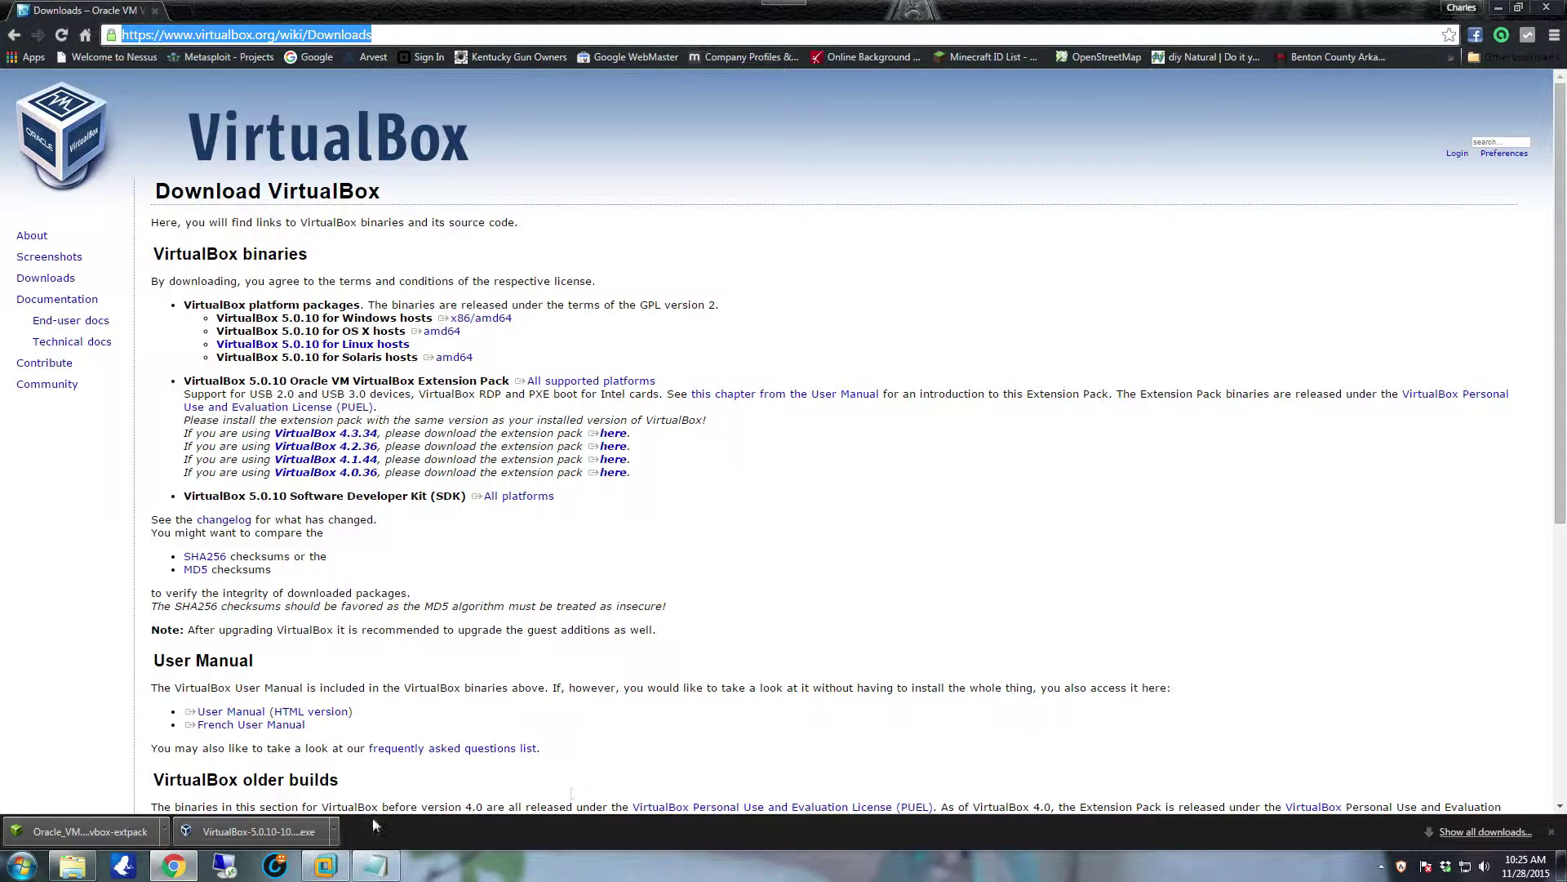
Open the downloaded VirtualBox extension pack, decline the online download, and choose to upgrade the installed version to 5.0.10
click(59, 833)
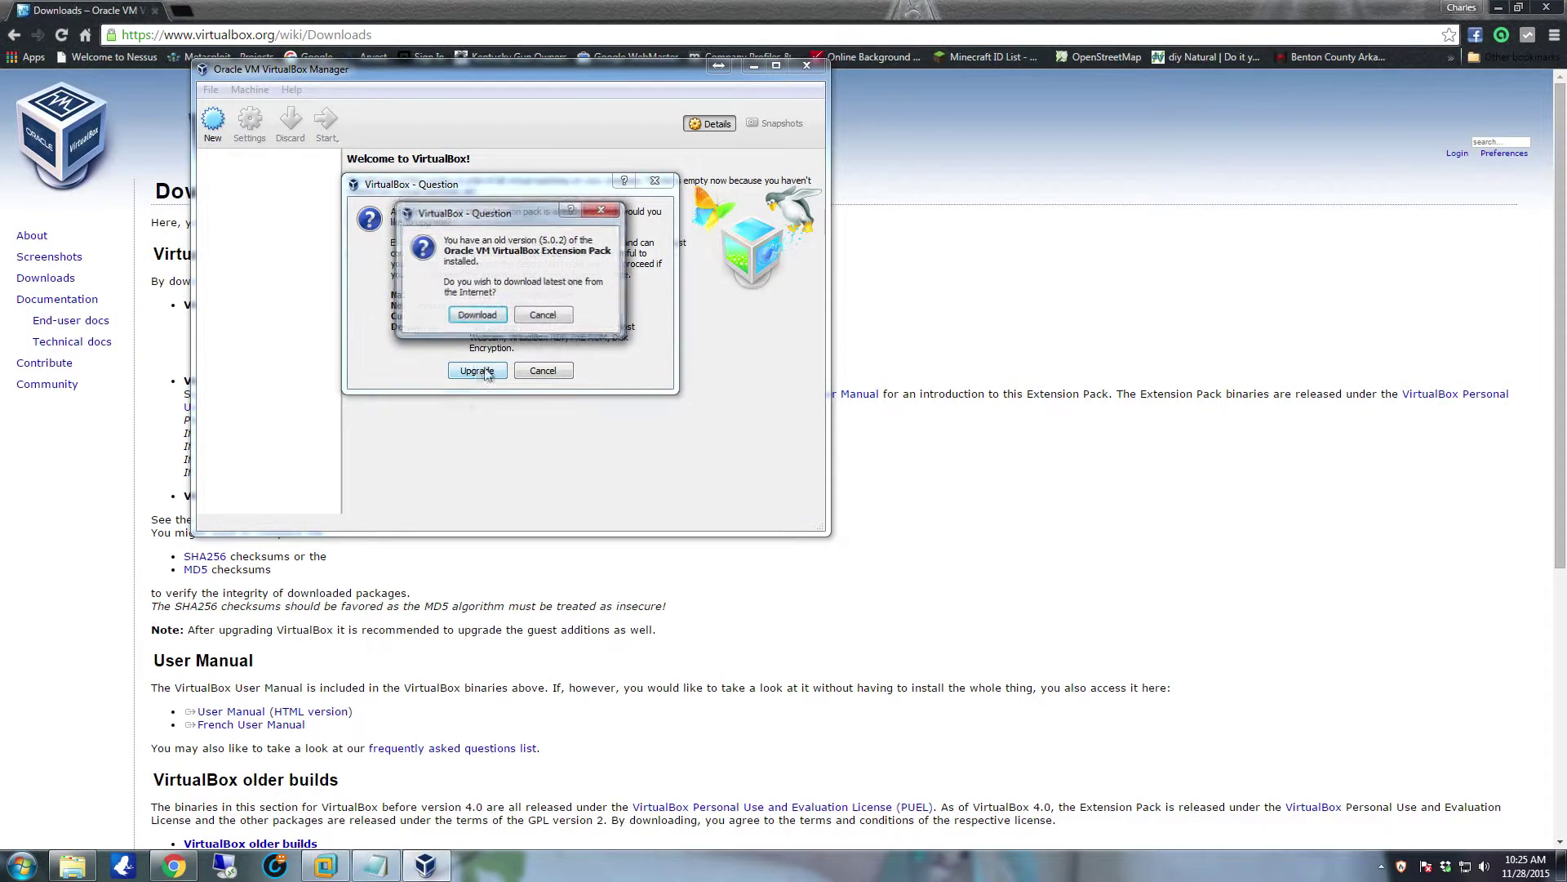
click(543, 316)
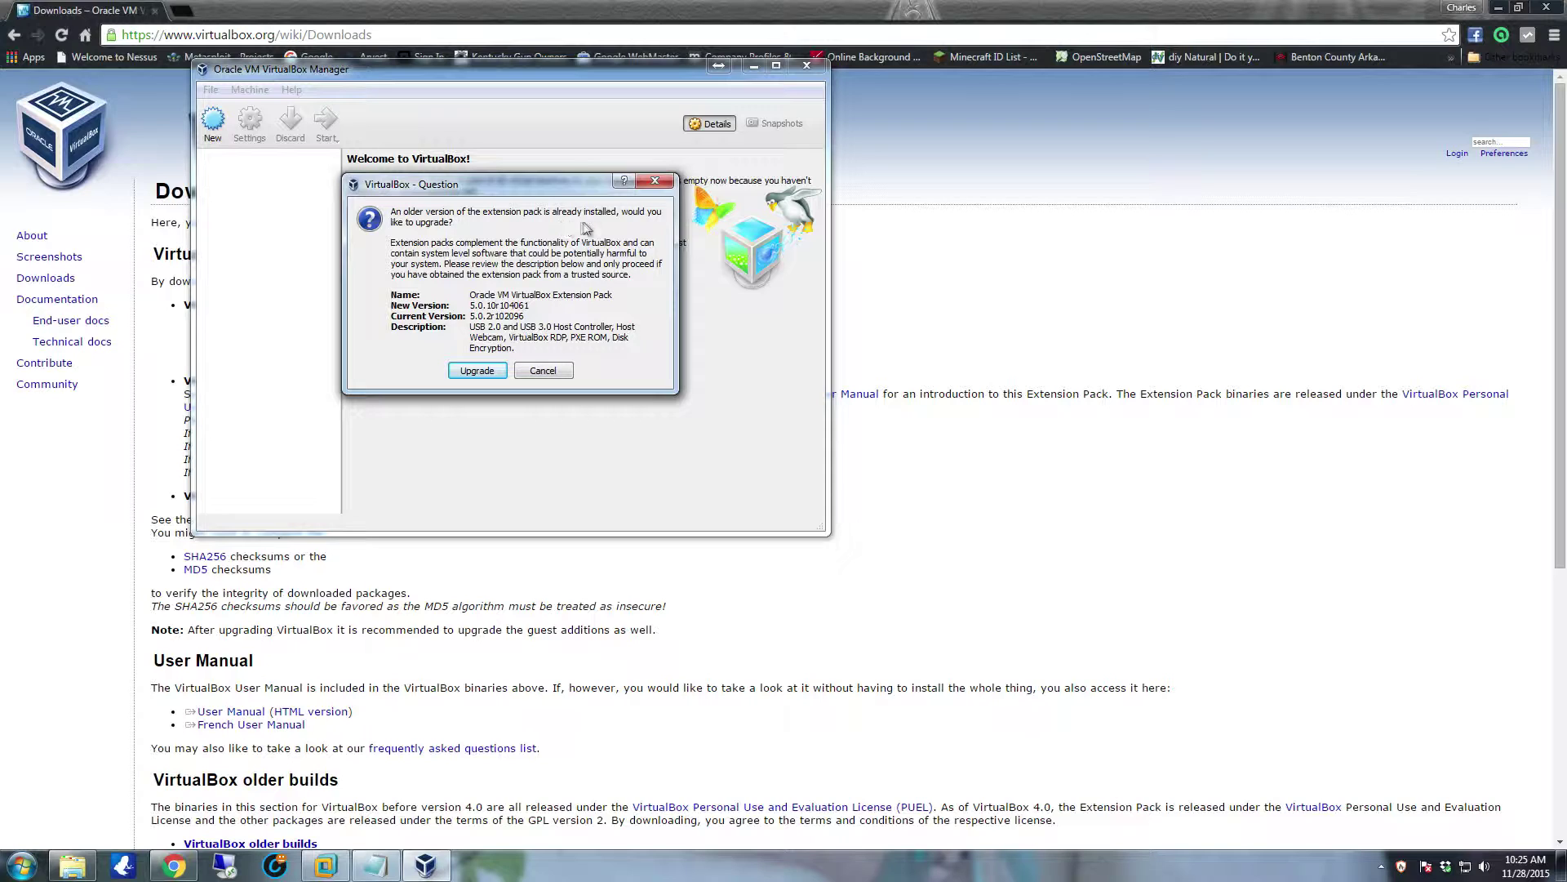
click(475, 372)
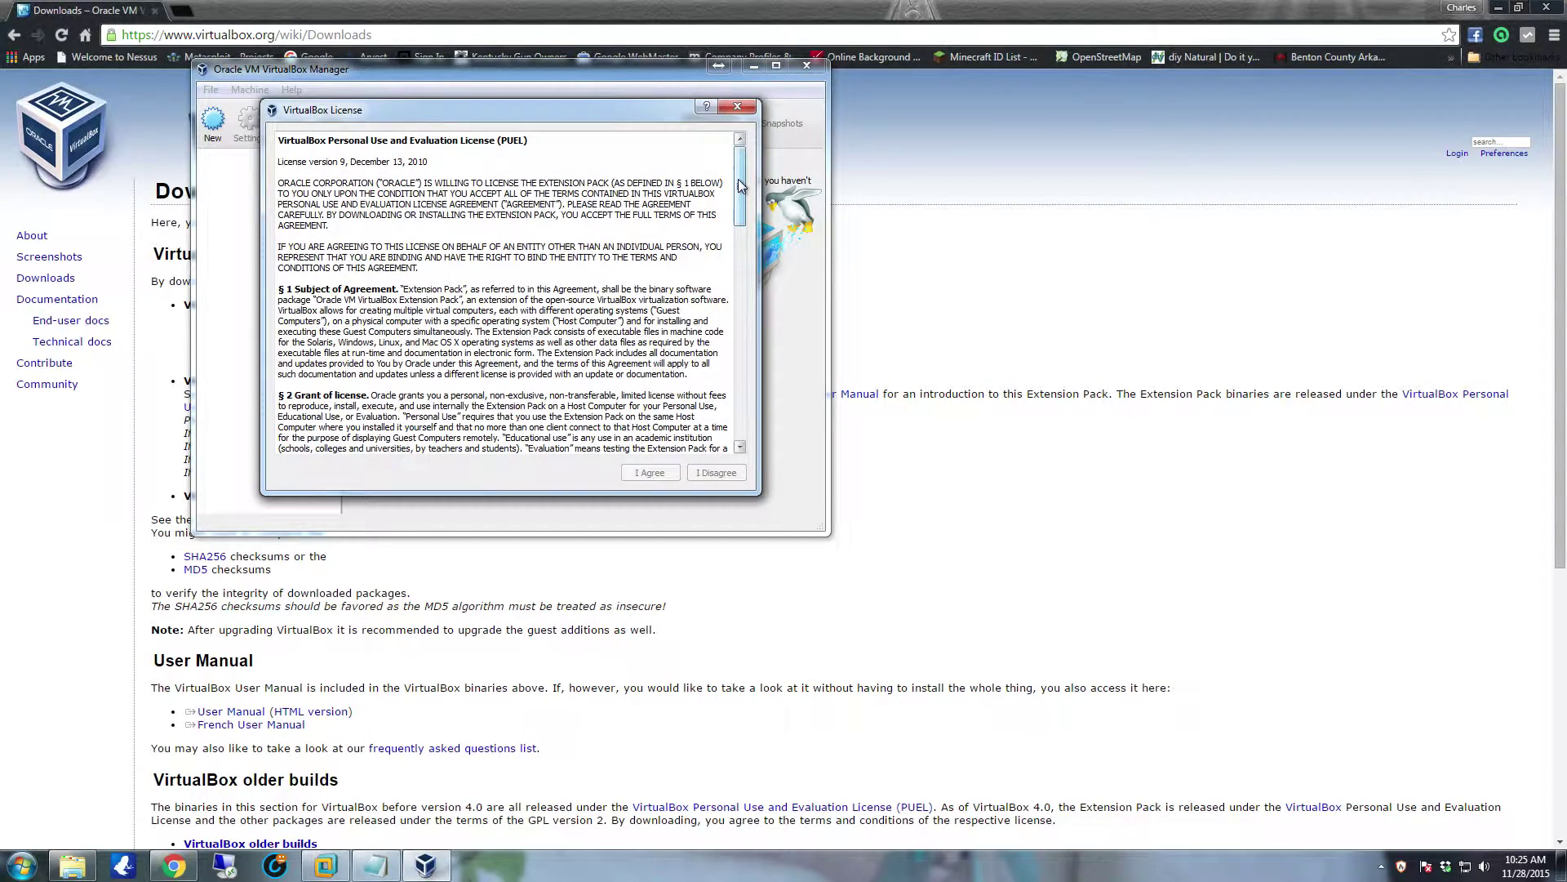
Accept the extension pack's license after going through to its end, and permit the ExtPack Helper to complete the installation
drag(742, 187, 742, 399)
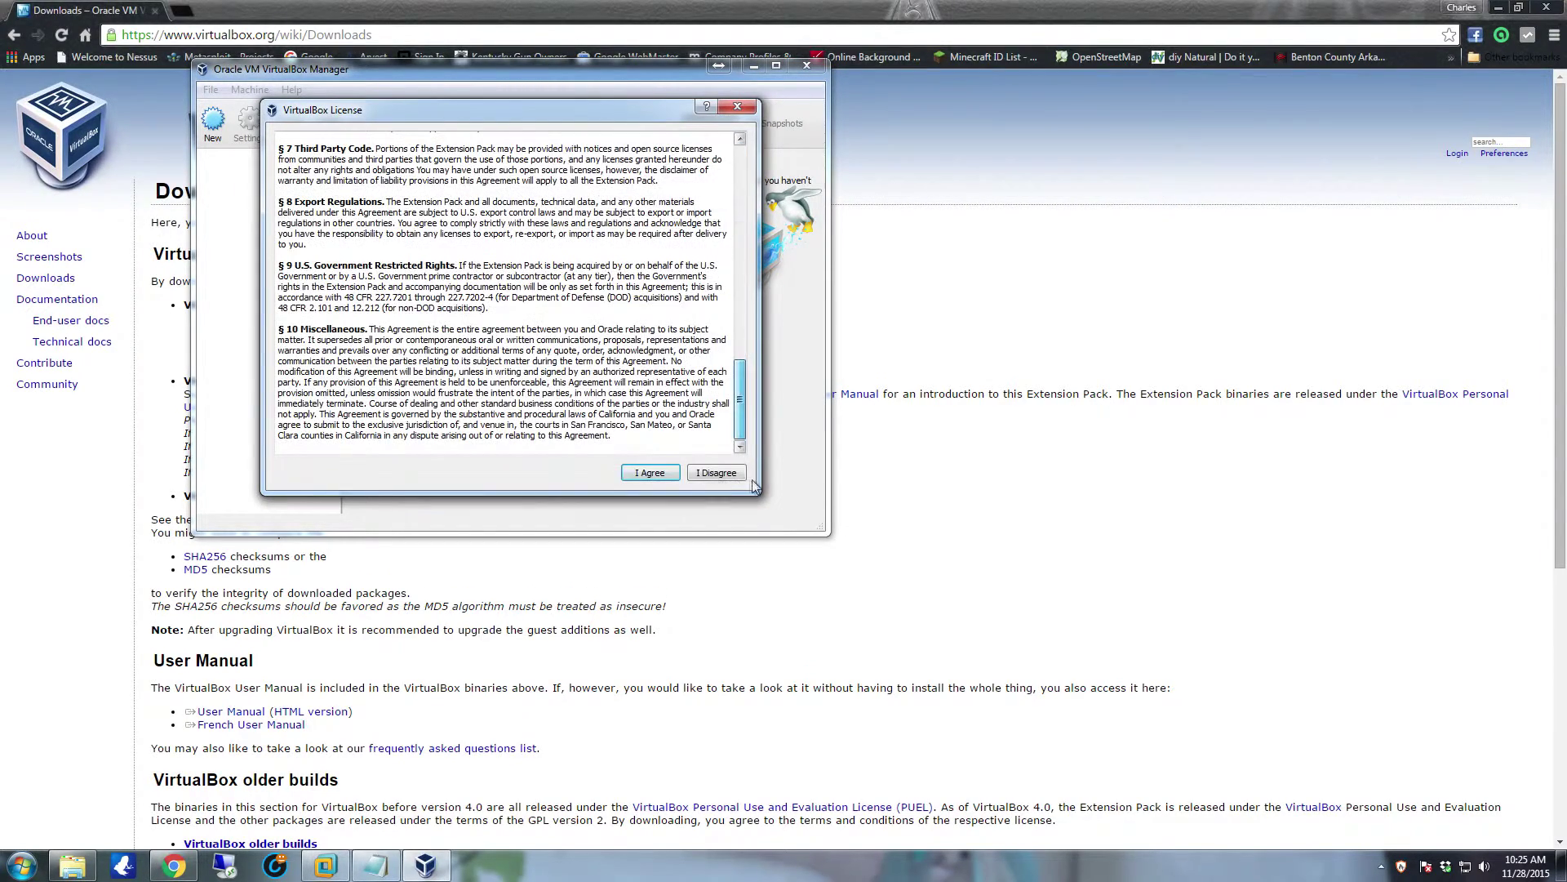
click(651, 473)
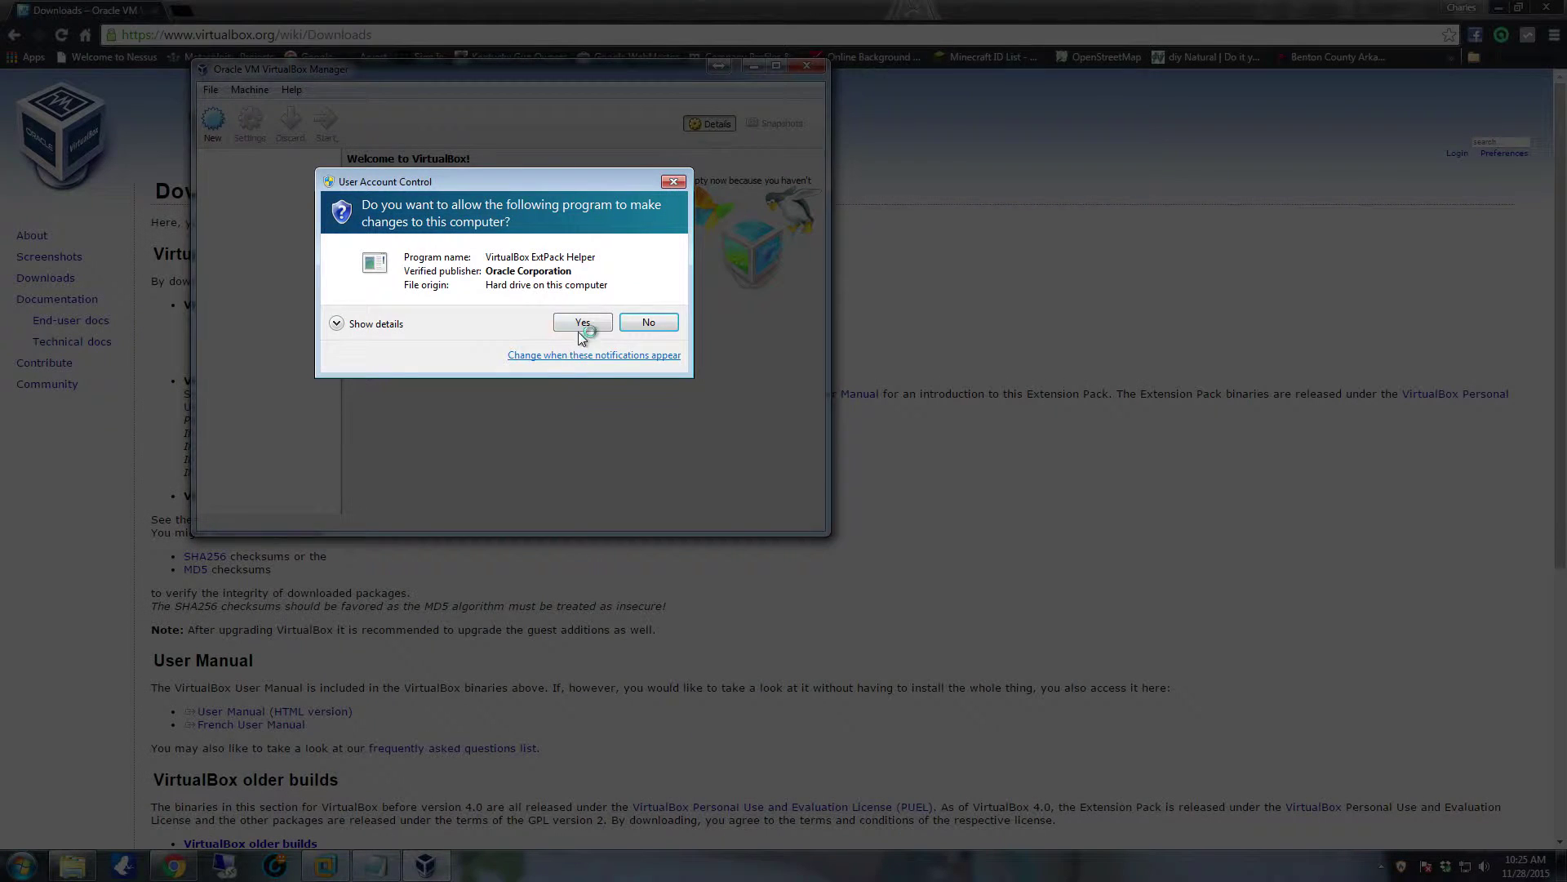
click(583, 323)
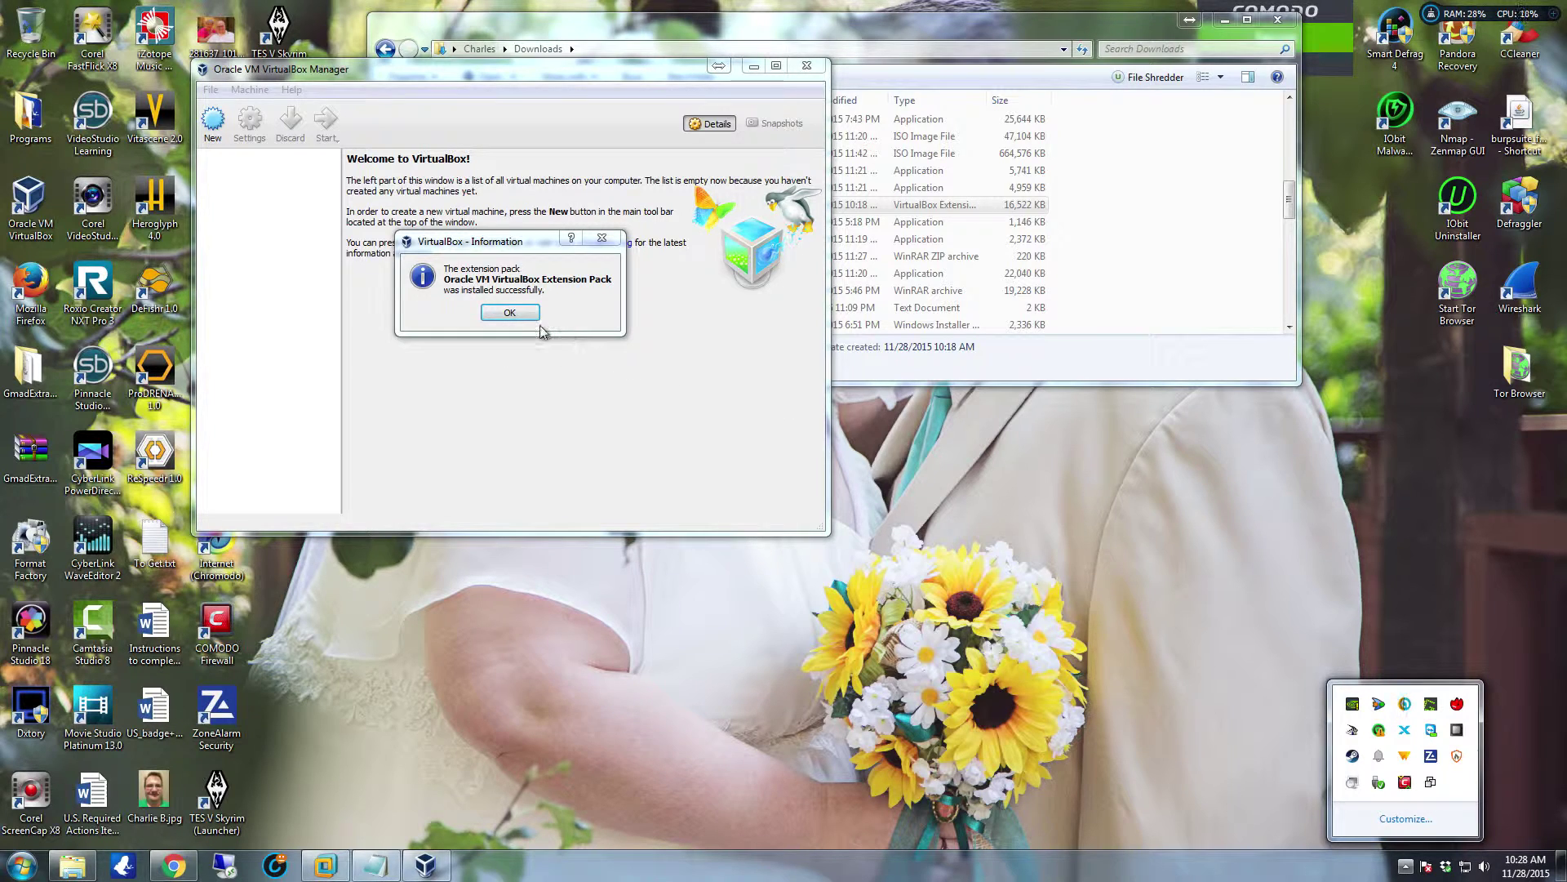
click(500, 246)
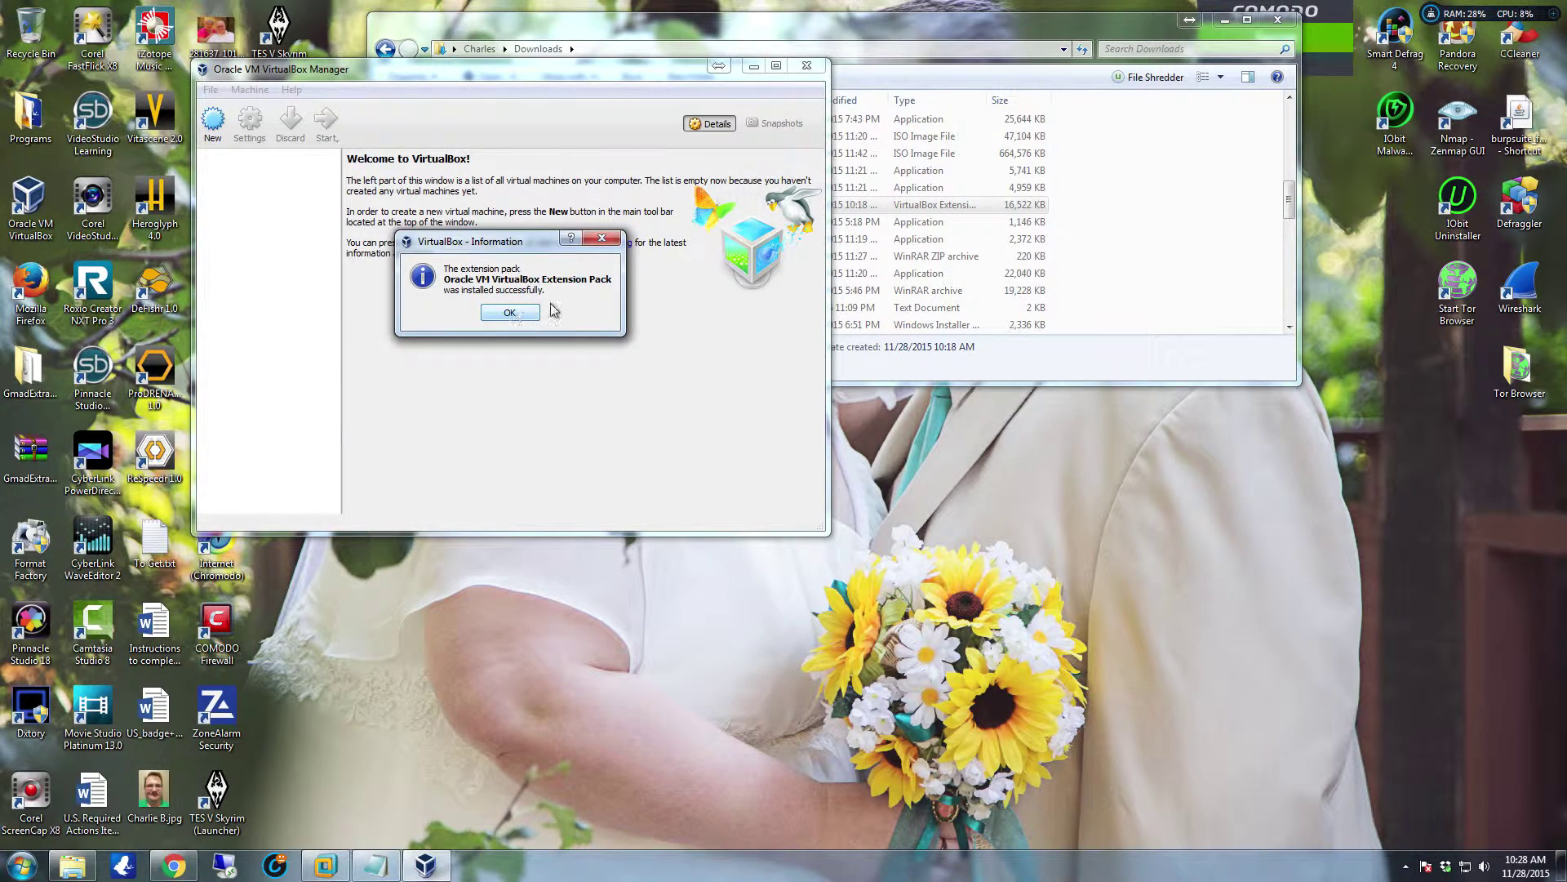
click(509, 313)
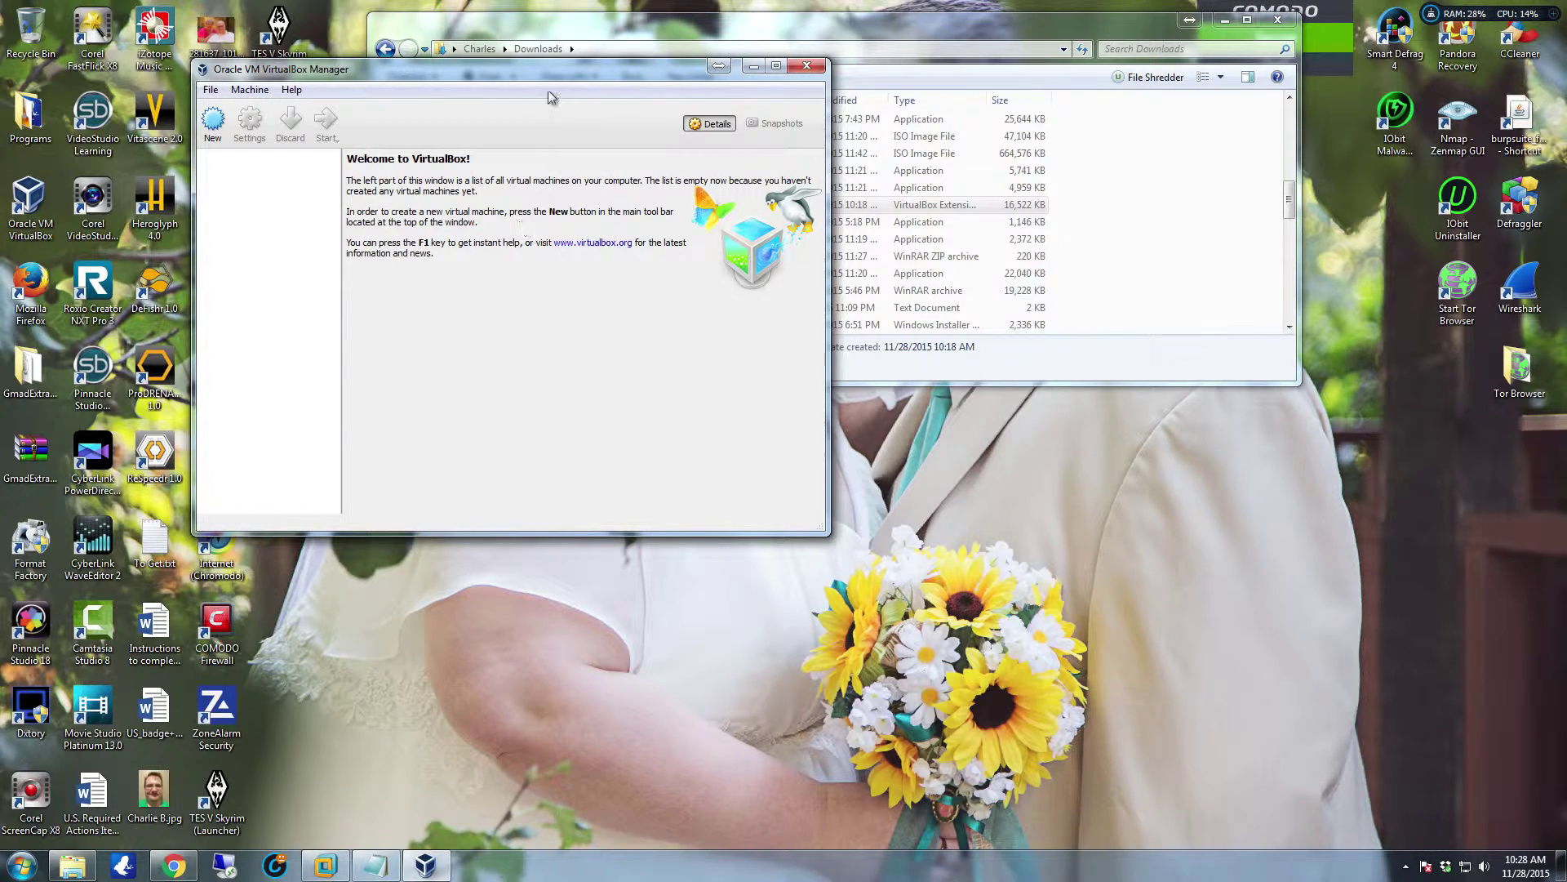
Start a new virtual machine named Windows XP MCE with version Windows XP (32-bit) and 4096 MB of memory
drag(543, 69, 638, 147)
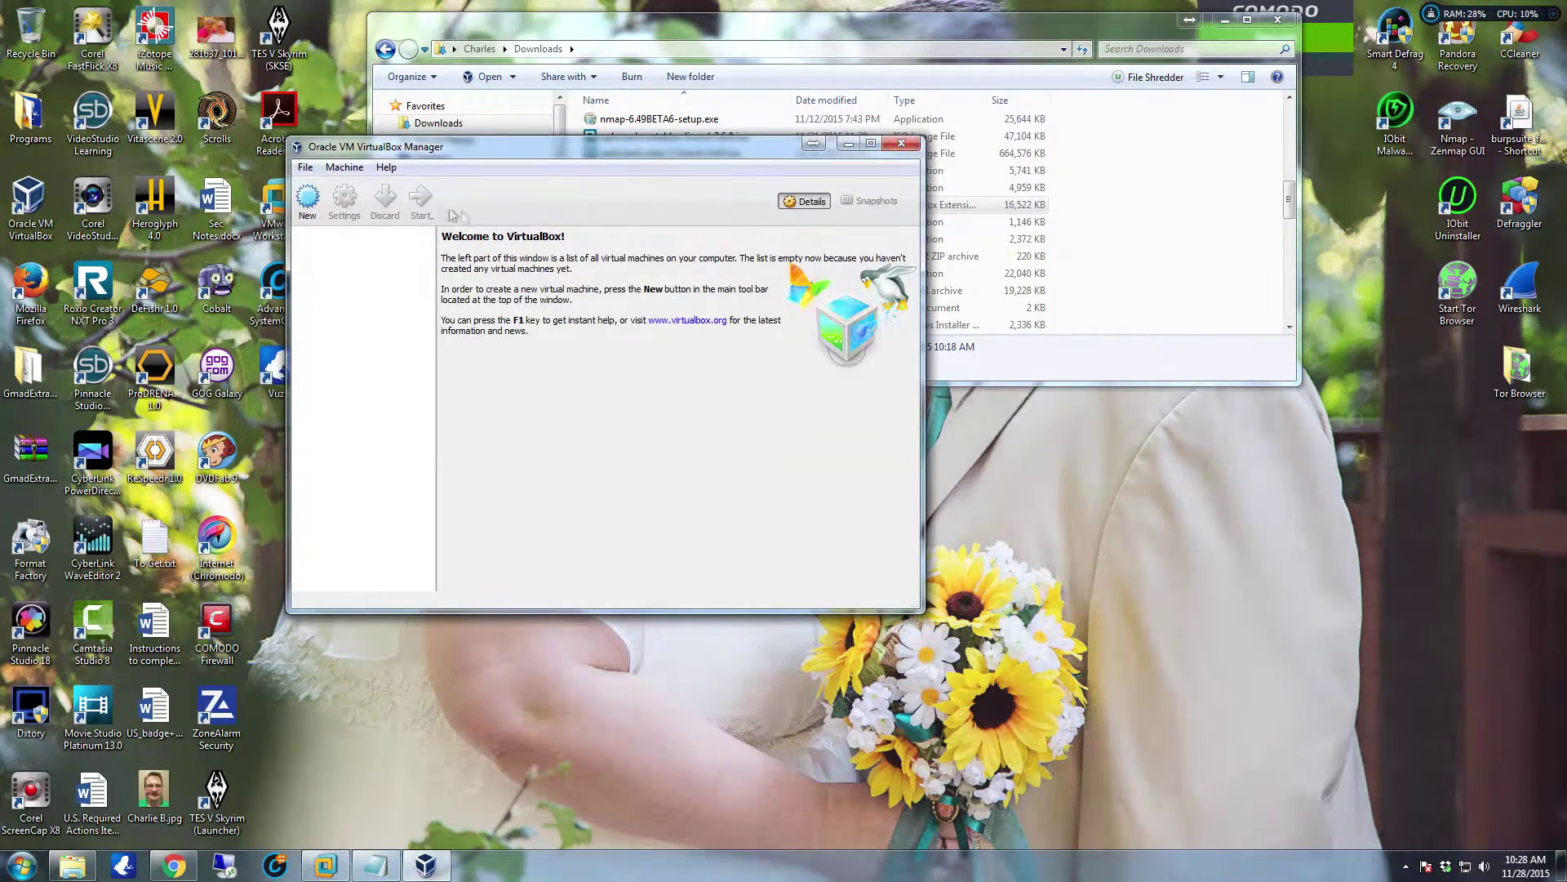
click(306, 198)
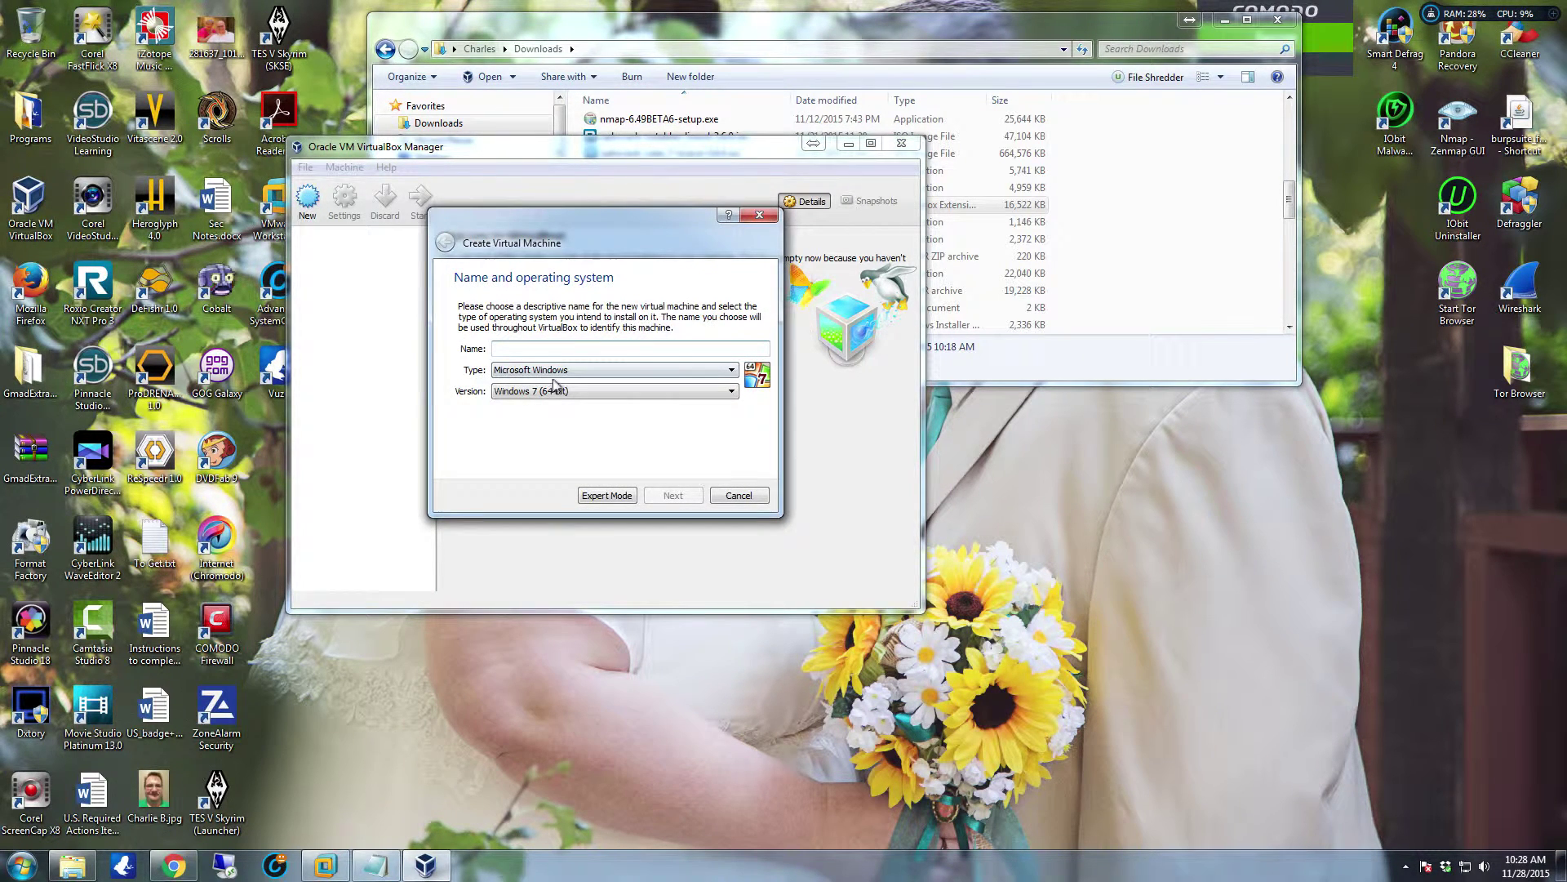
click(611, 392)
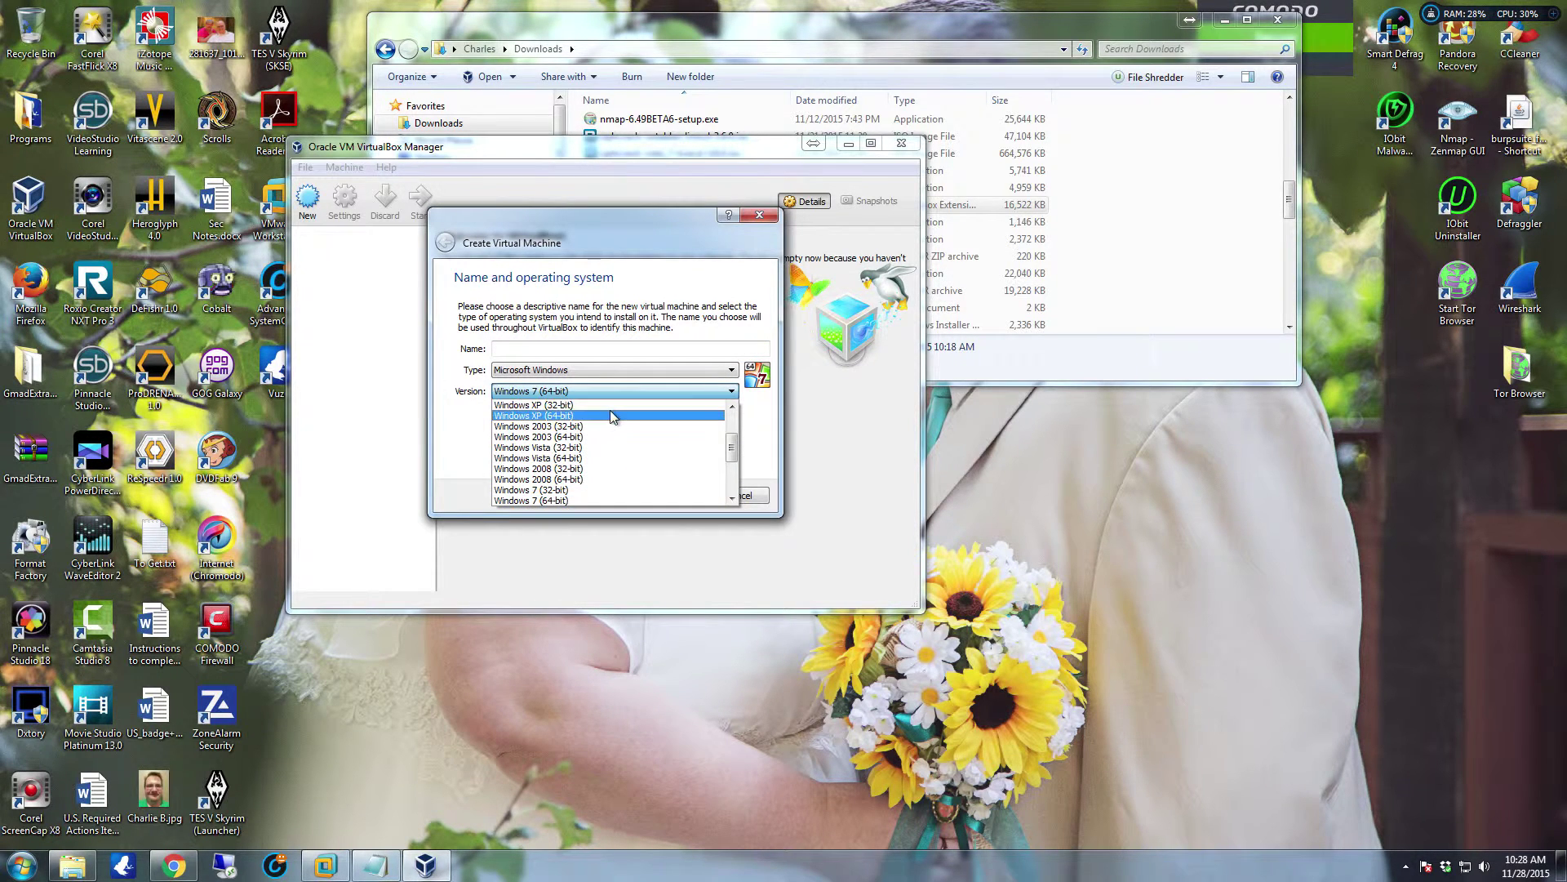
click(610, 405)
click(555, 349)
text(Windows XP MCE)
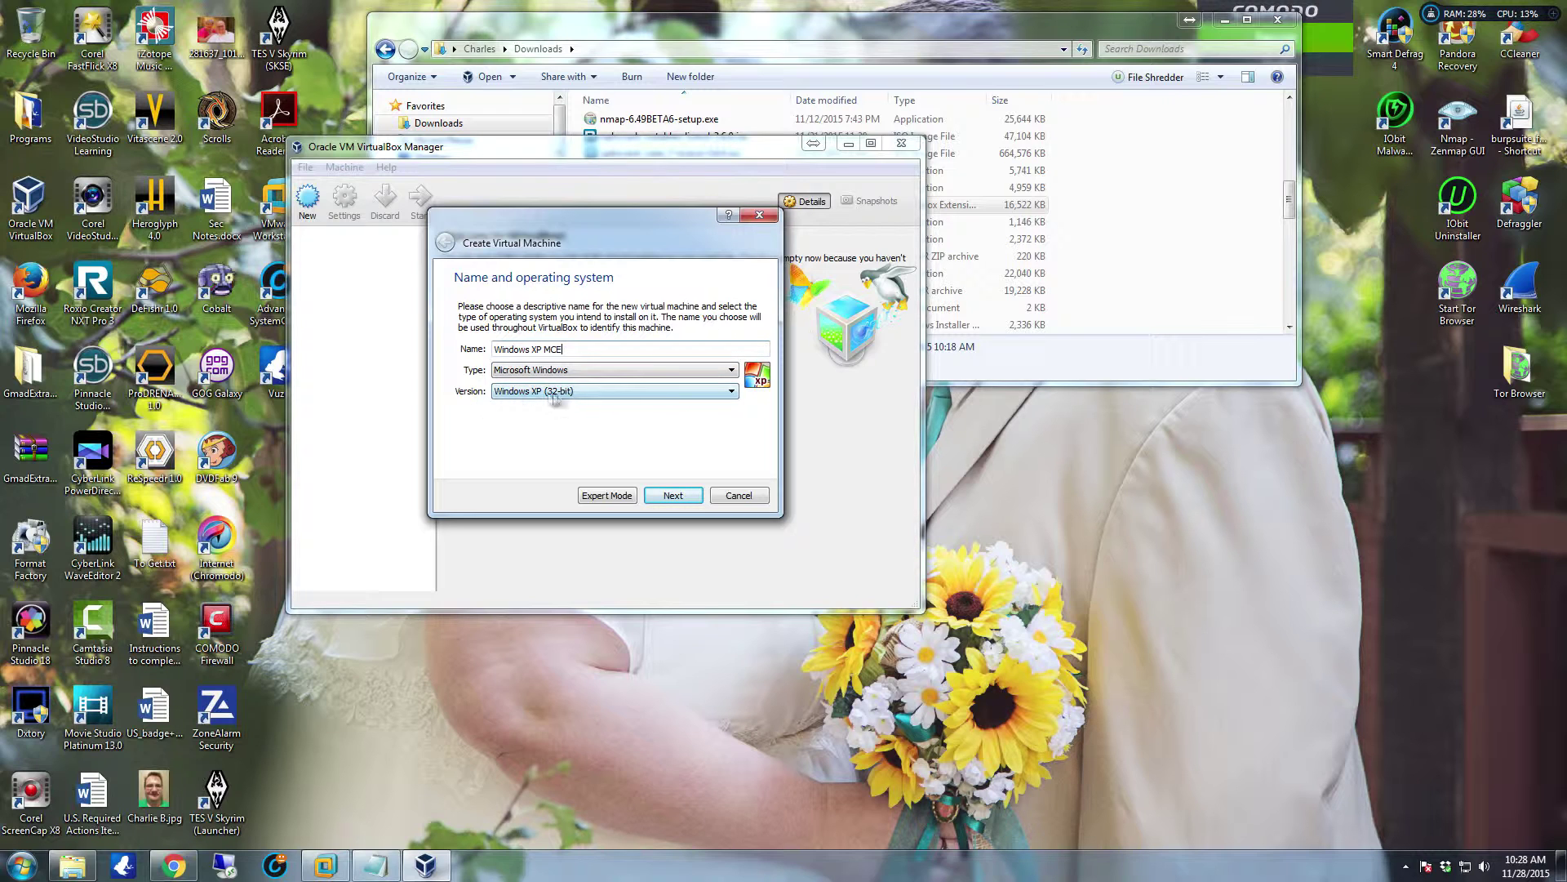
click(673, 498)
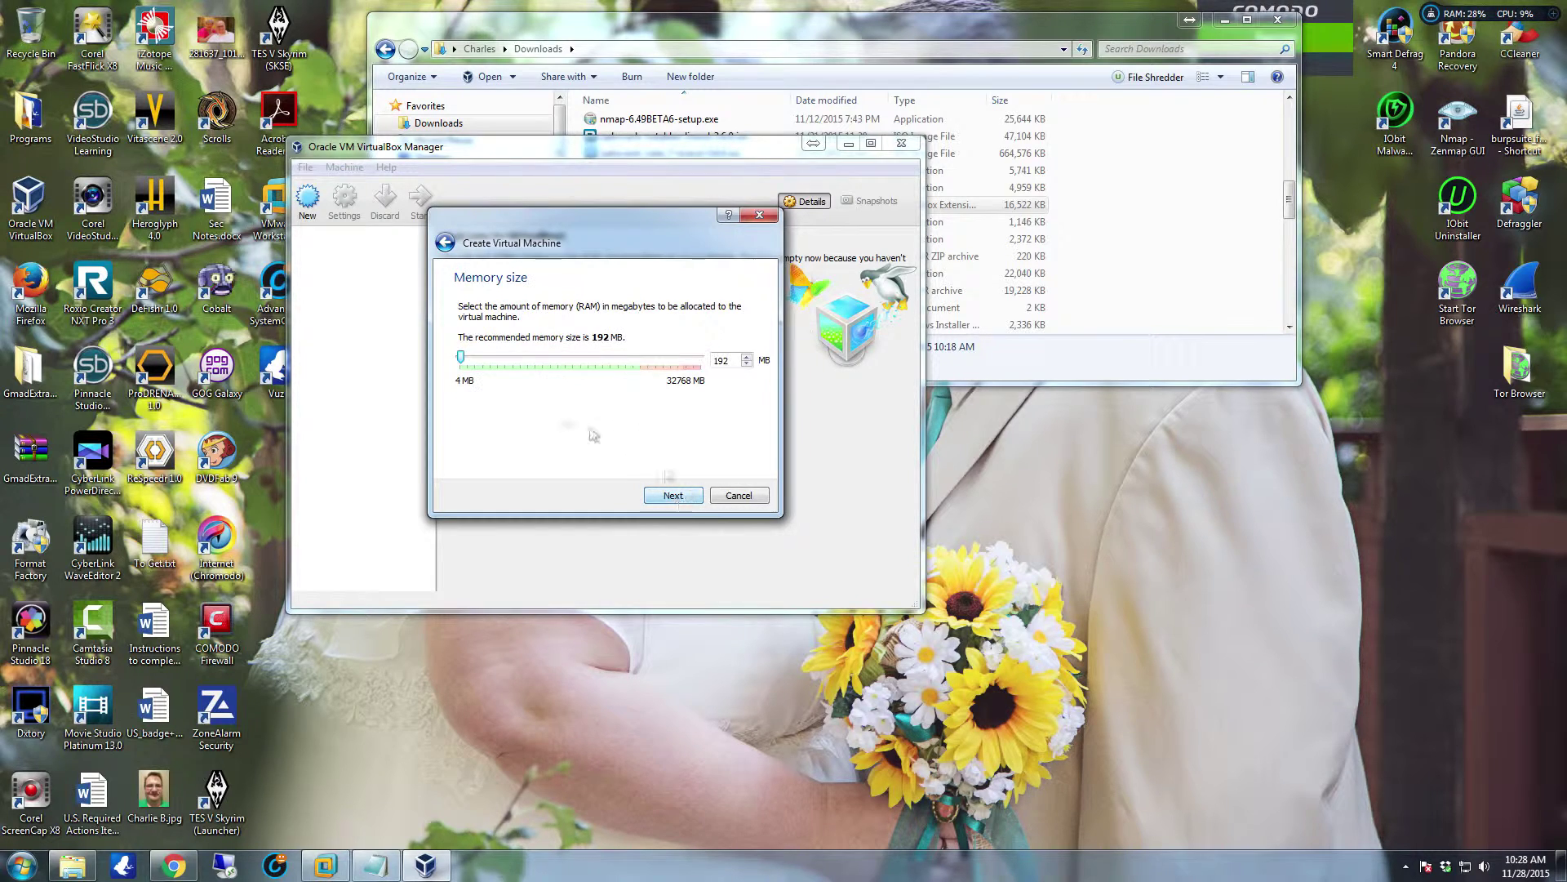
drag(460, 356, 496, 365)
click(692, 500)
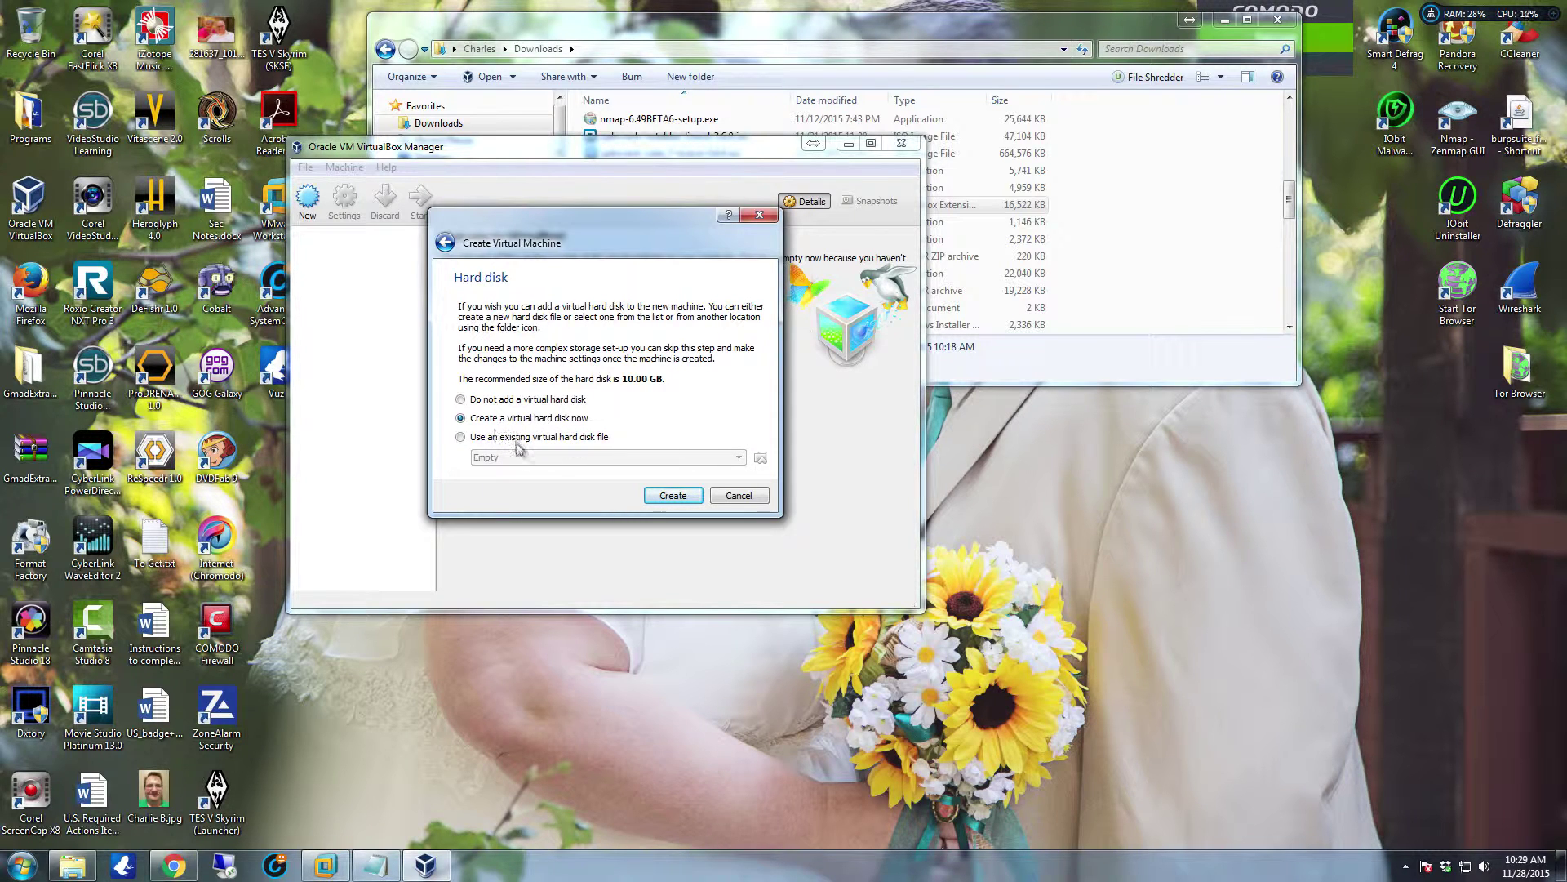
Choose to create a new virtual hard disk for the machine as a dynamically allocated VDI
click(673, 496)
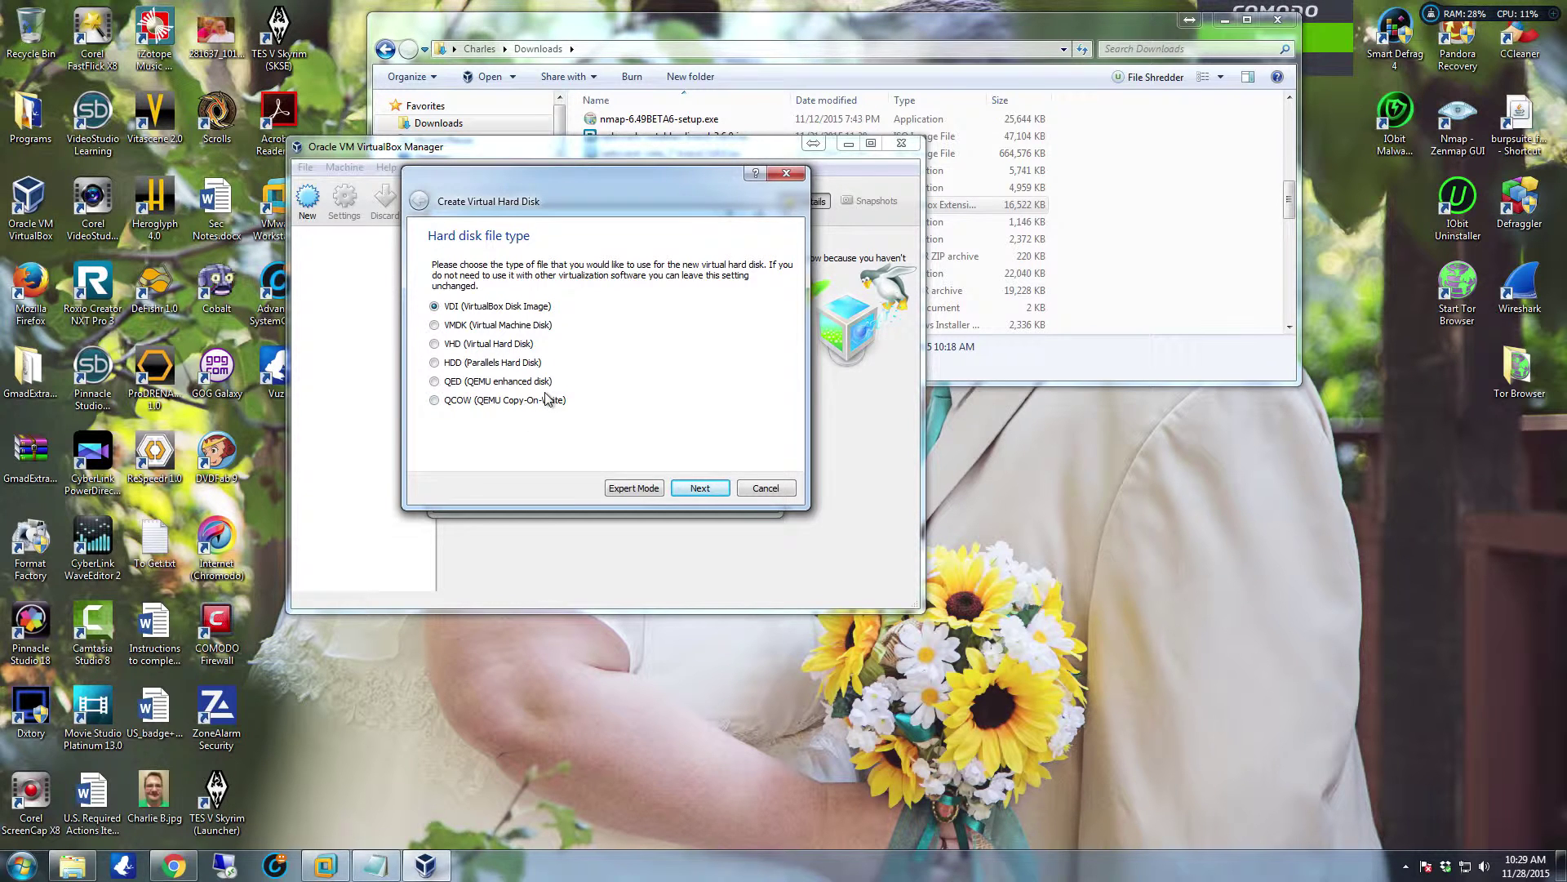
click(684, 490)
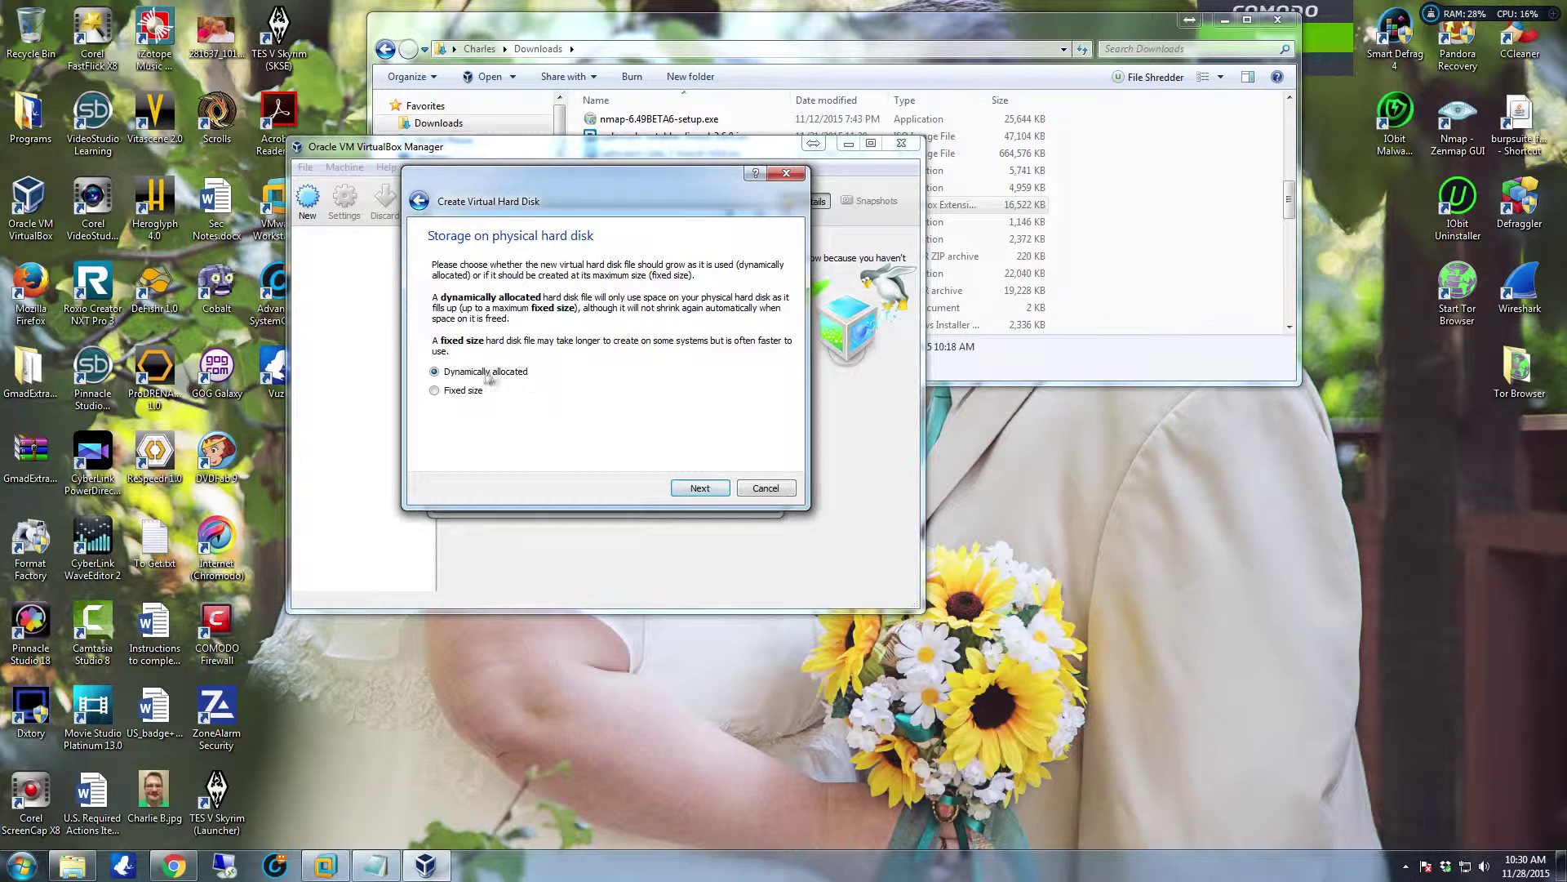
click(699, 488)
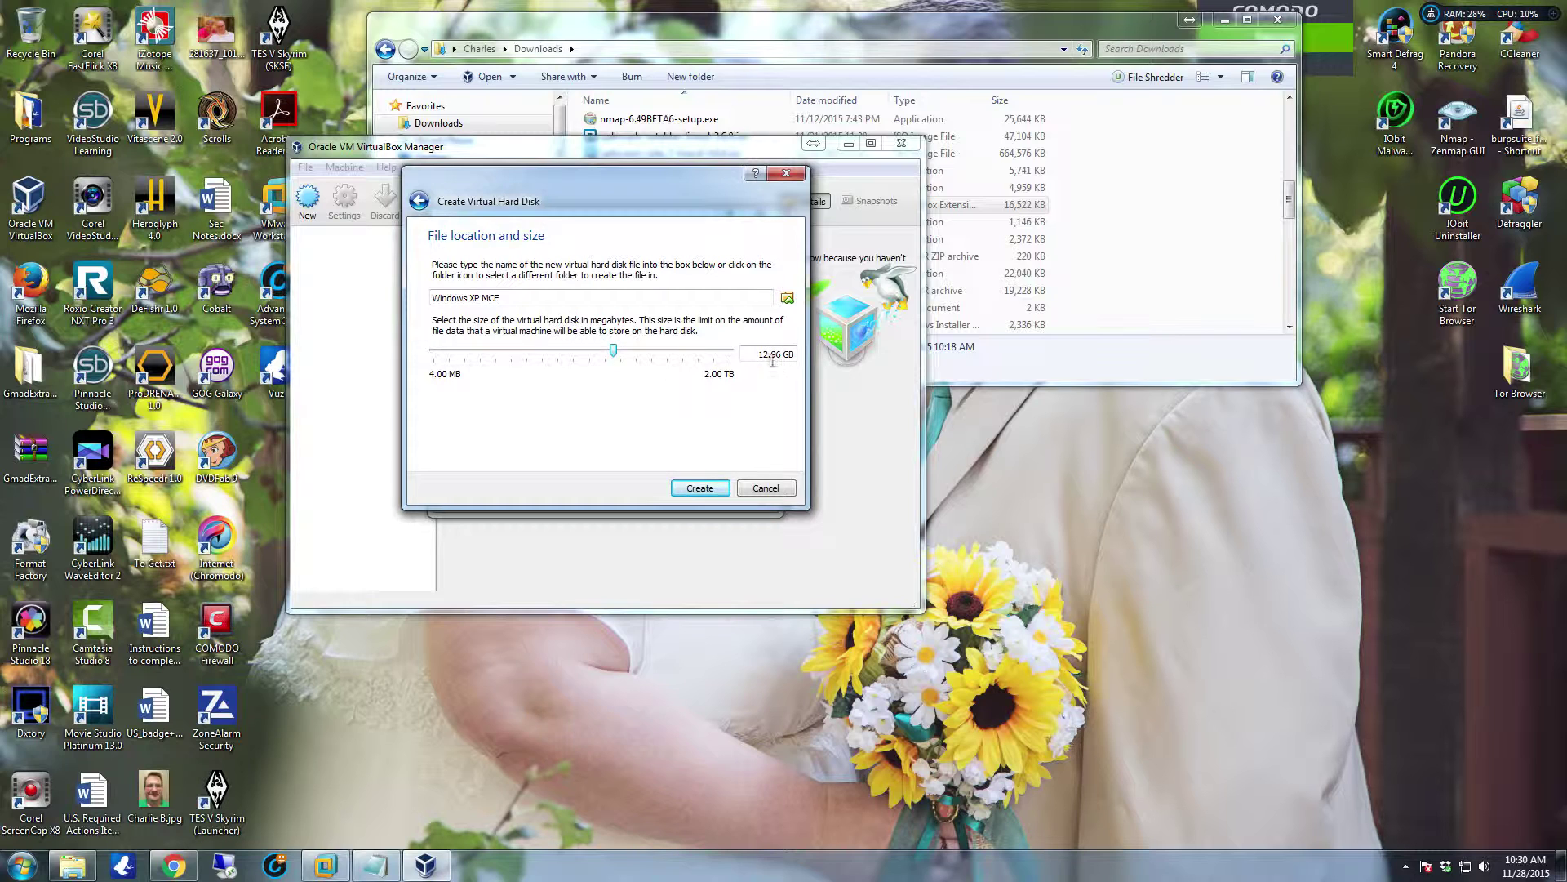
Set the virtual hard disk size to 120 GB and create the disk
drag(757, 354, 938, 352)
key(End)
key(BackSpace)
key(BackSpace)
text(0)
click(712, 492)
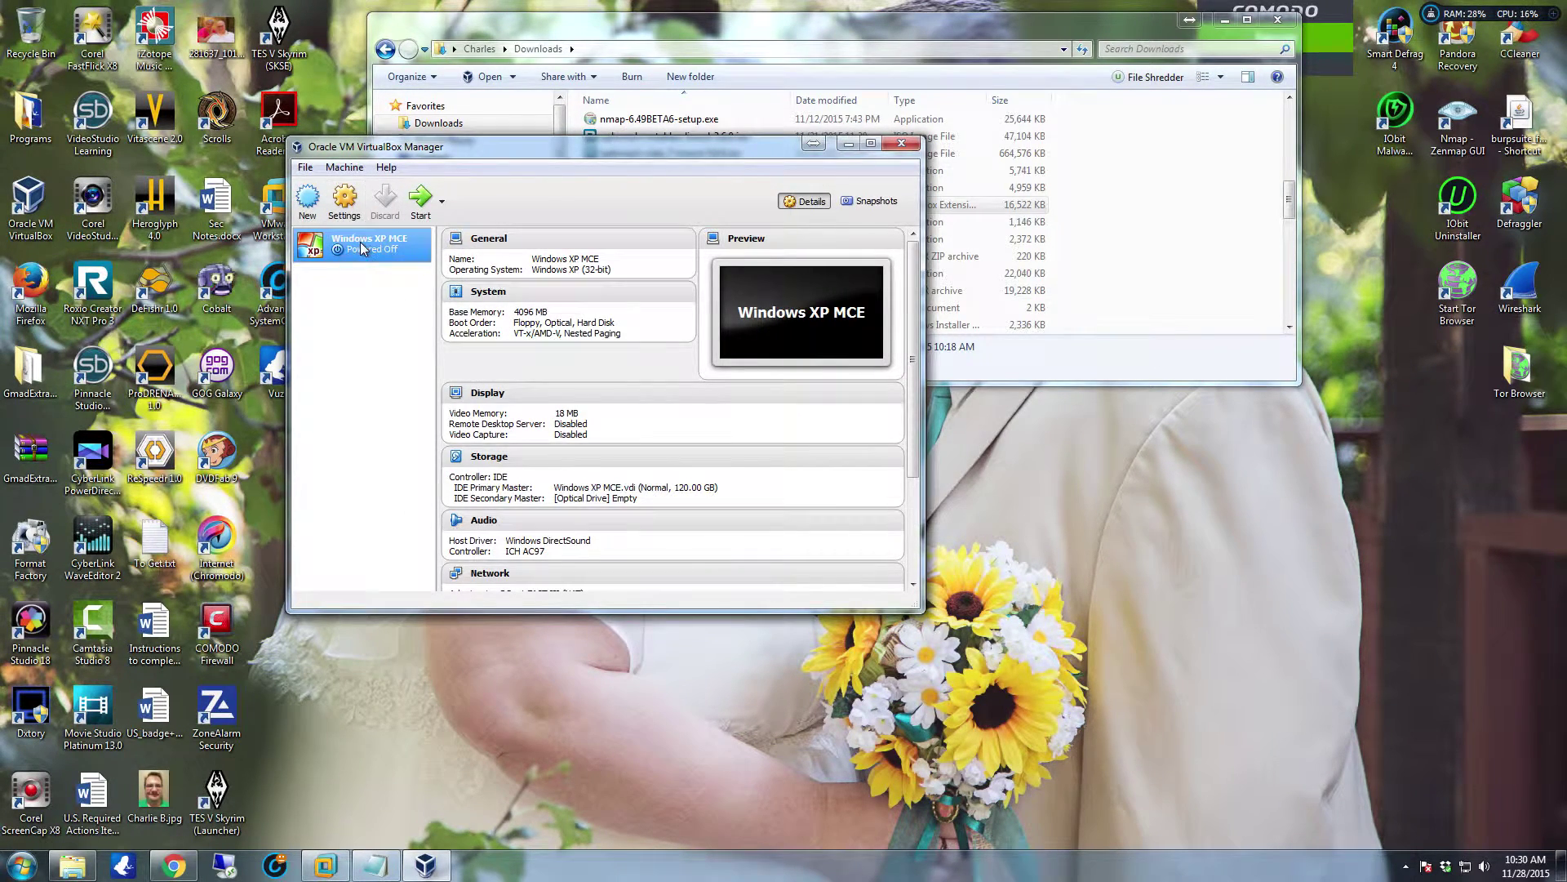
Open the settings of the Windows XP MCE machine and review its general, motherboard, pointing device, processor and acceleration options
click(344, 200)
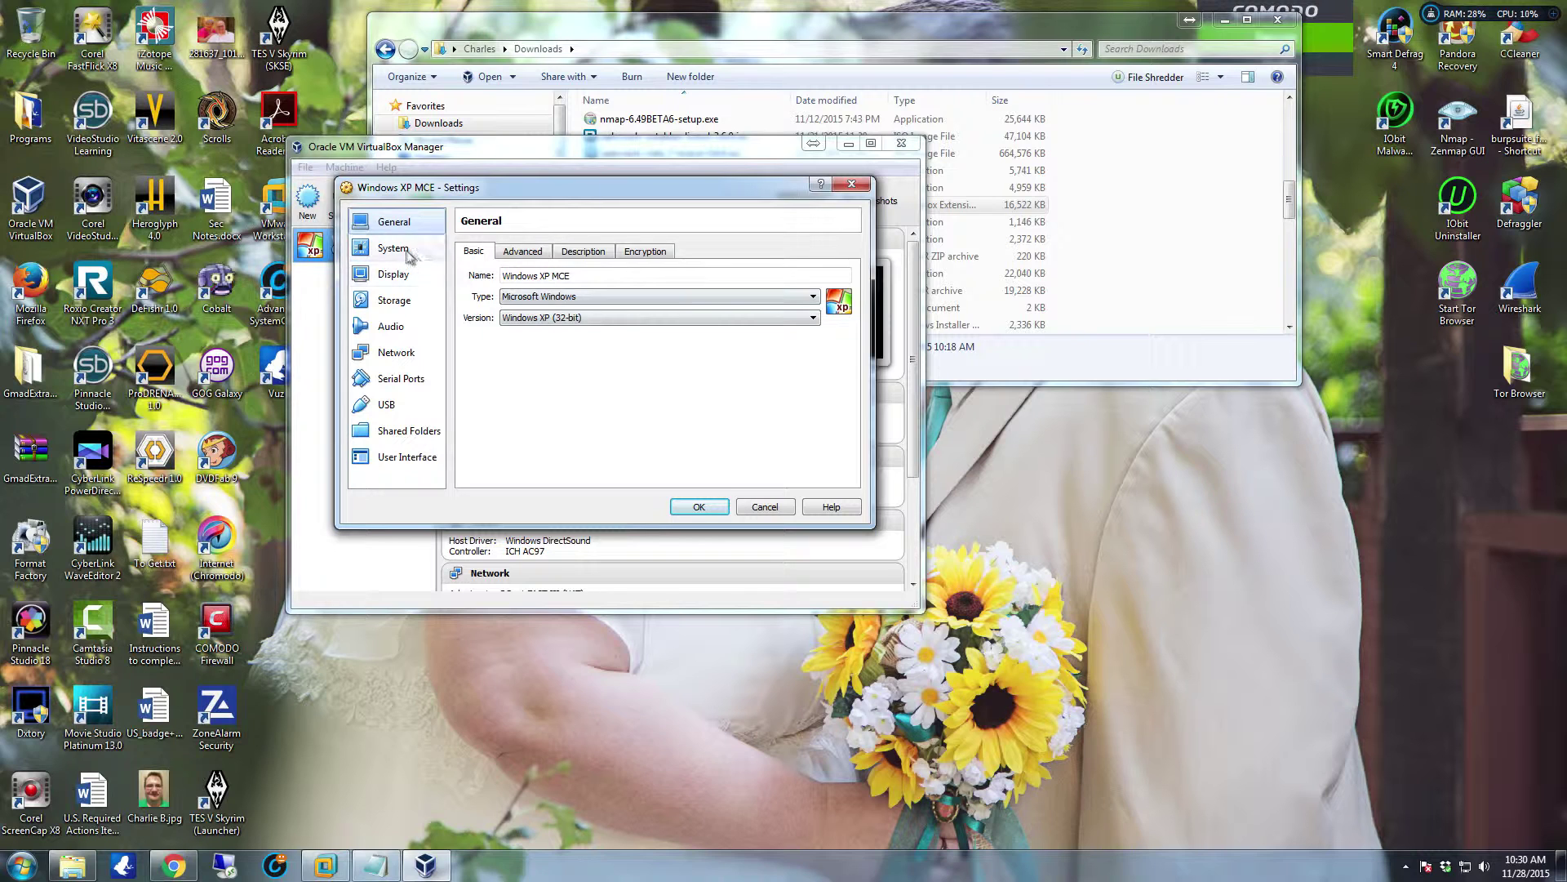
click(524, 260)
click(570, 255)
click(655, 255)
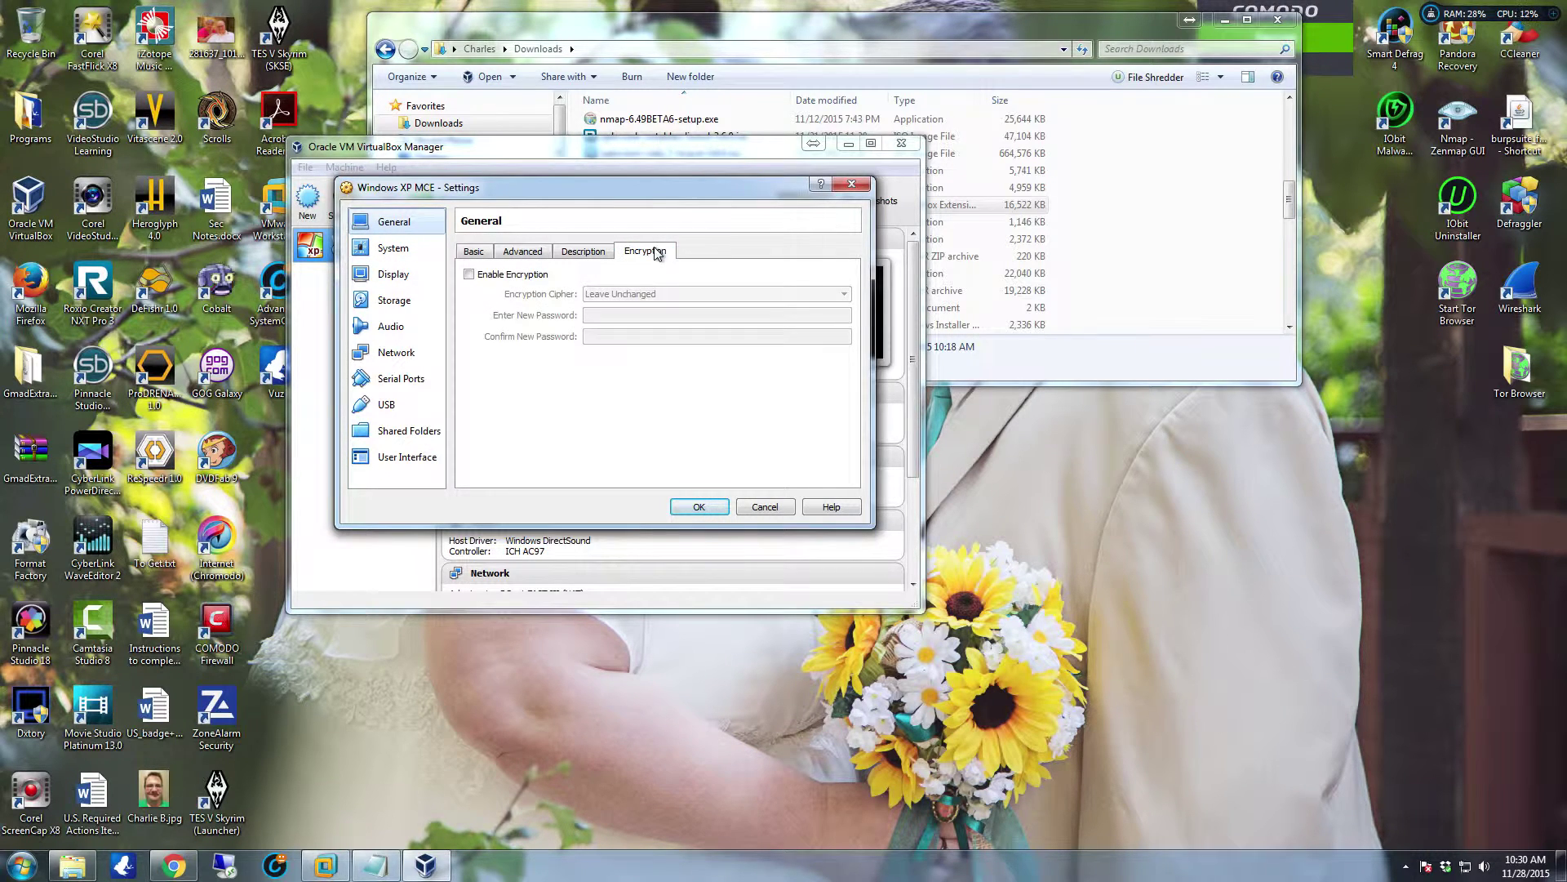
click(474, 253)
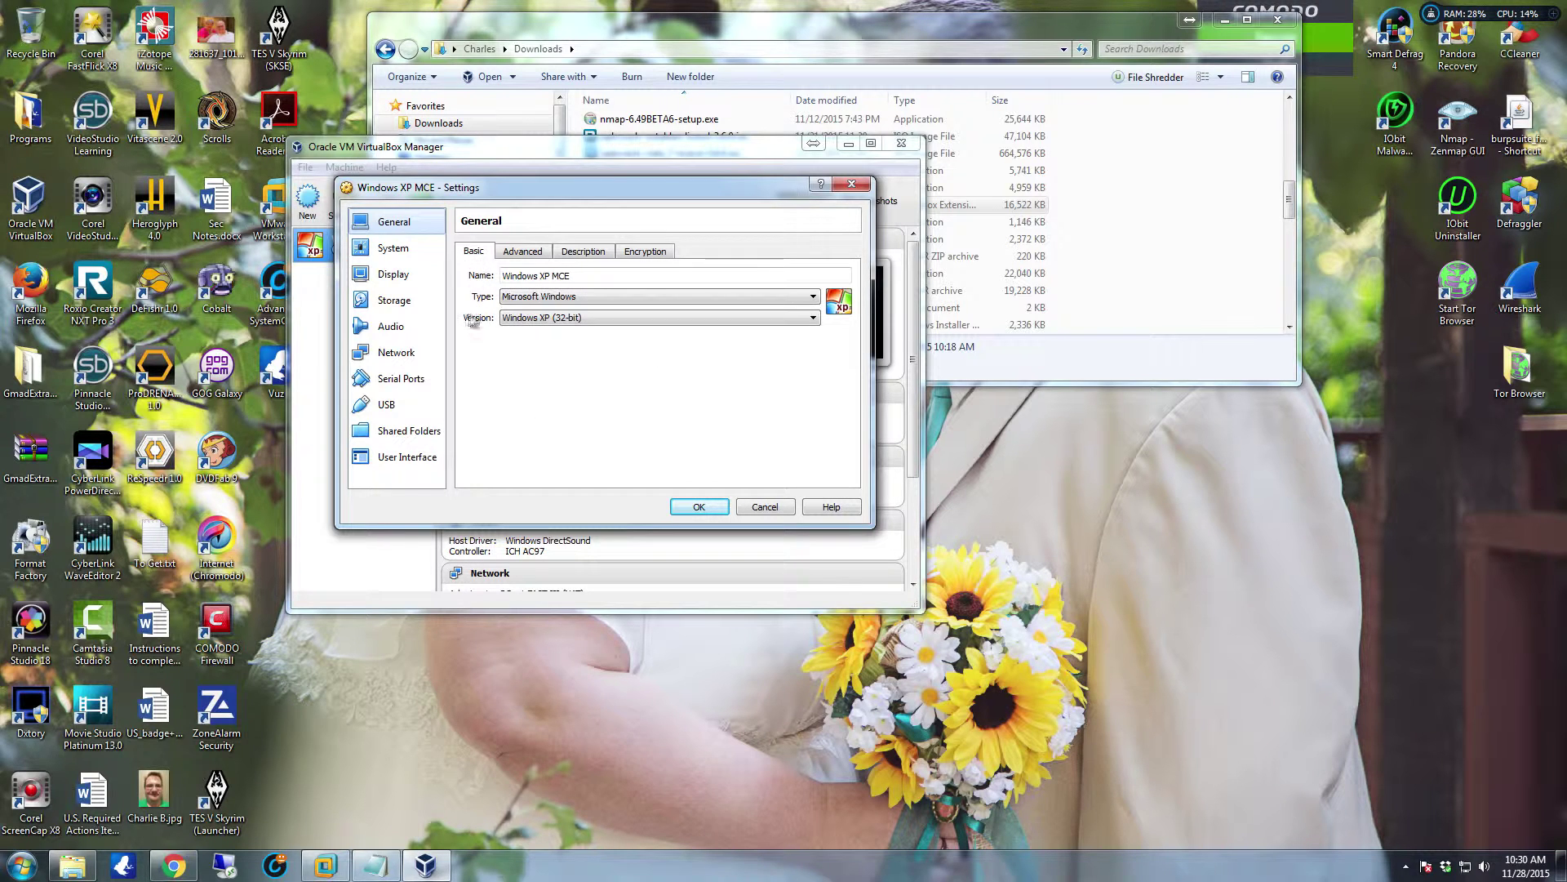
click(404, 250)
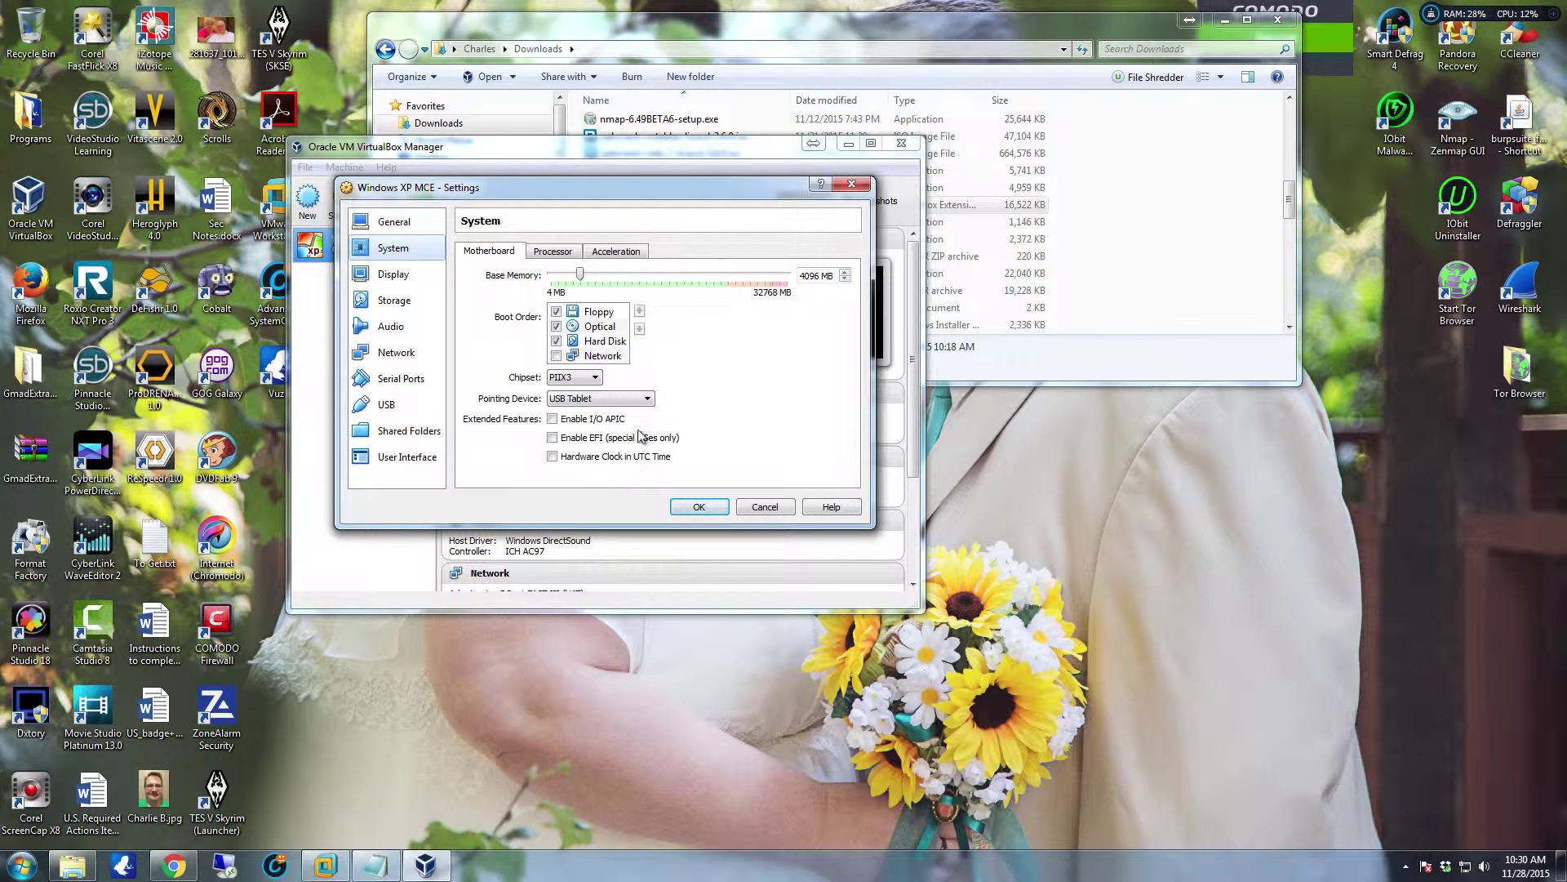
click(636, 400)
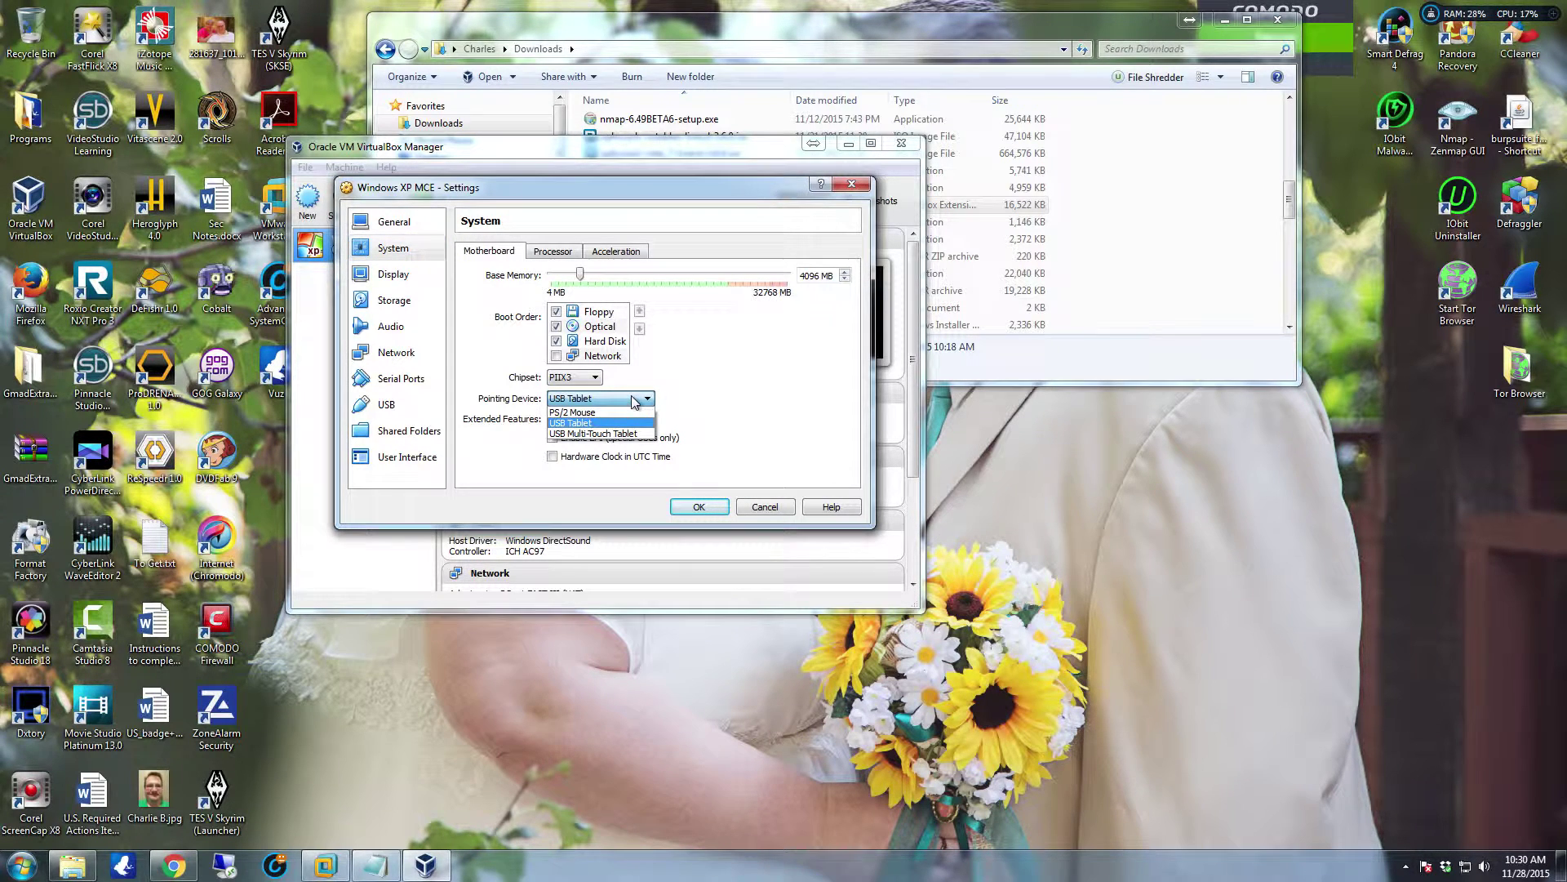
click(636, 400)
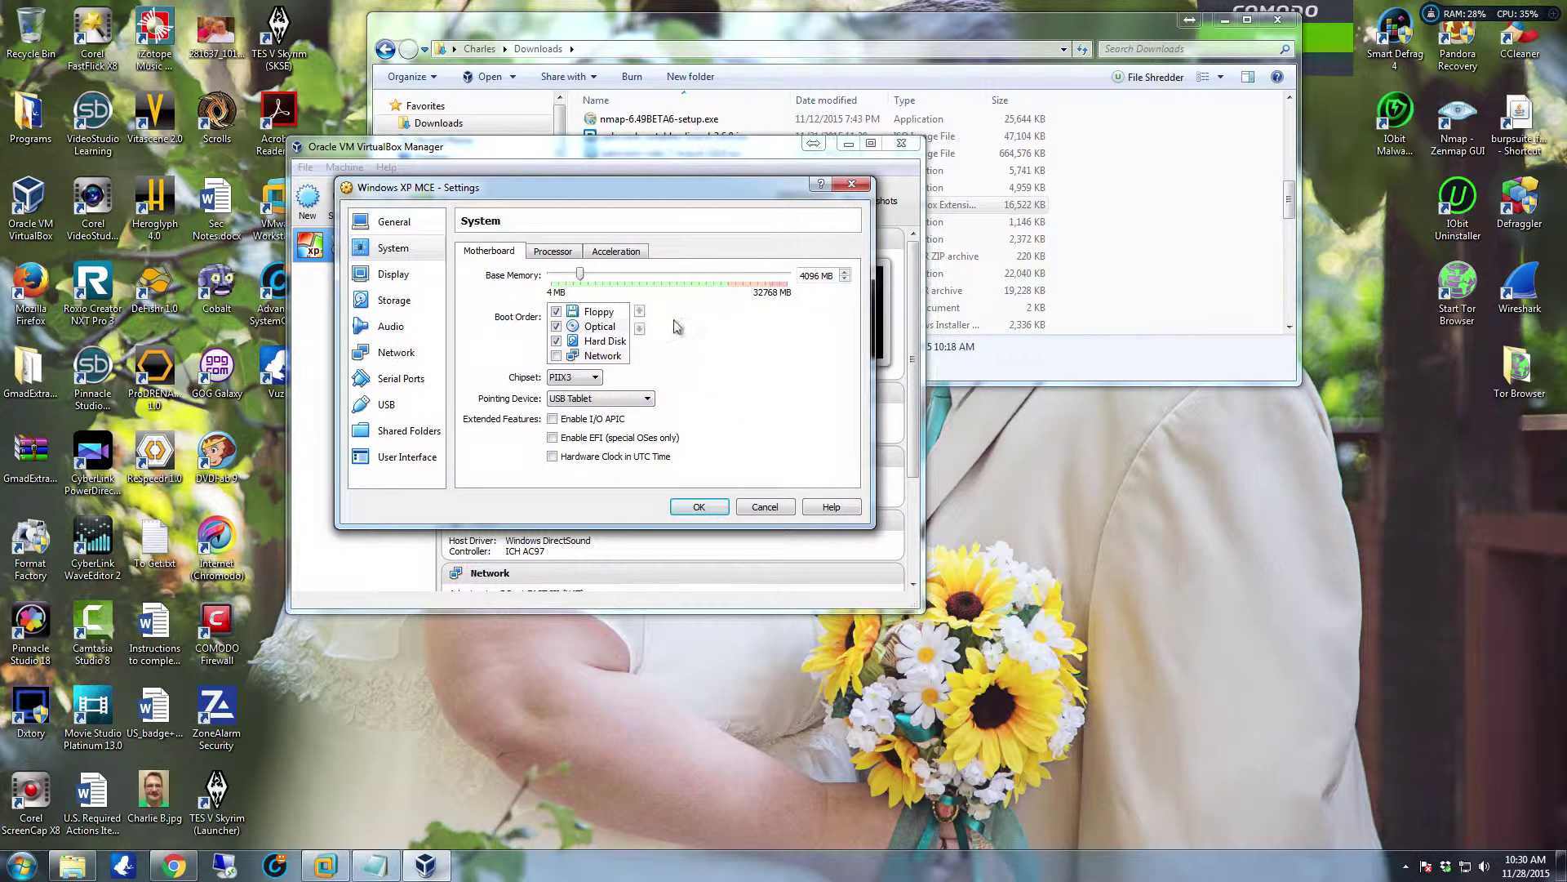
click(551, 253)
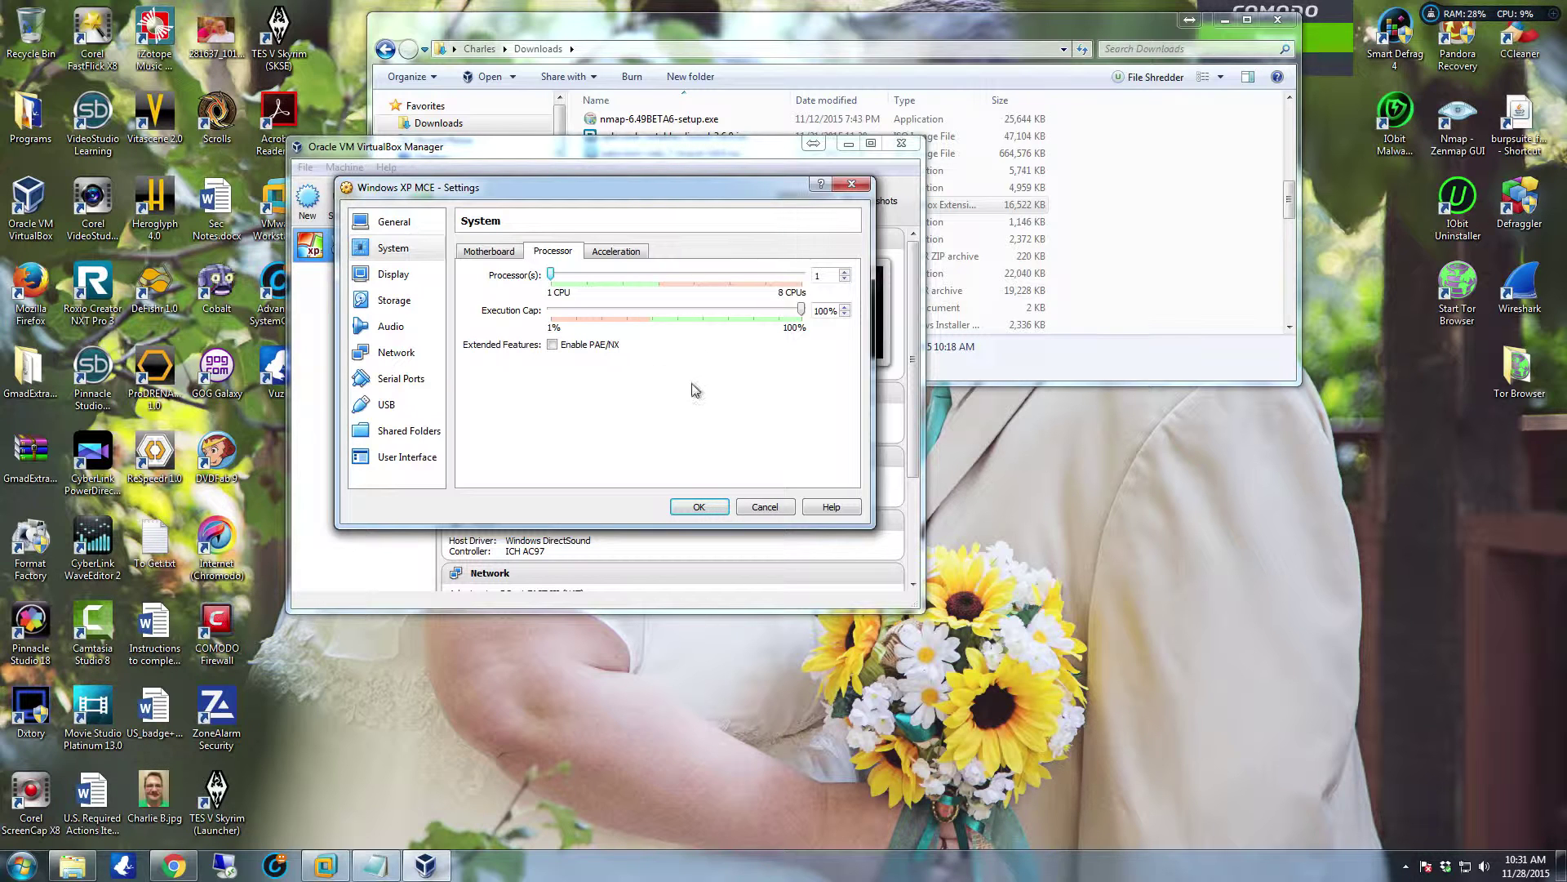
mouse_move(584, 289)
click(621, 255)
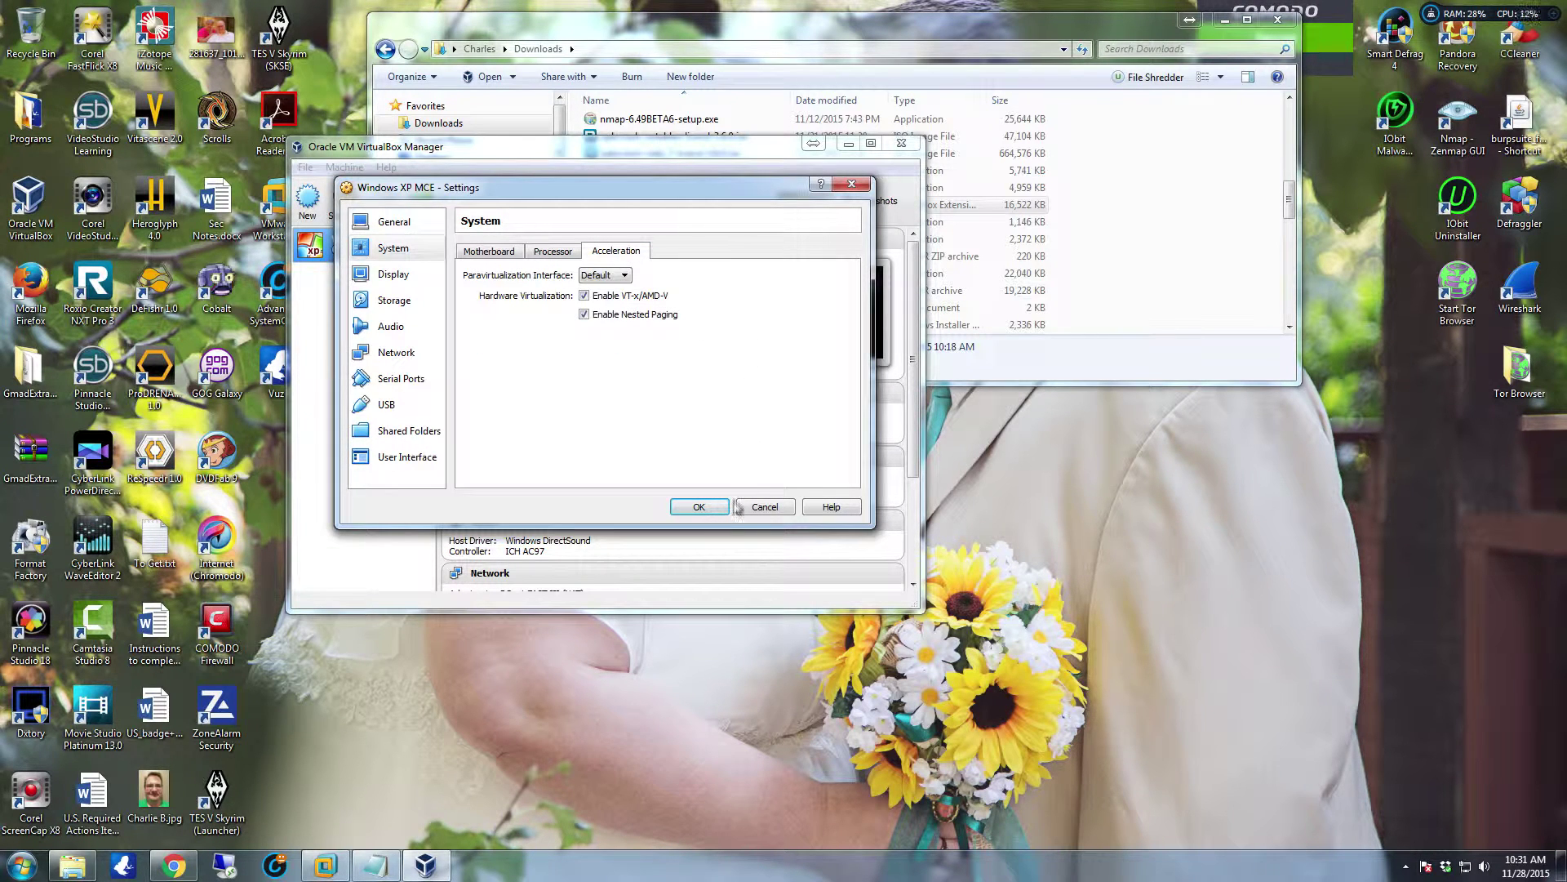
Set the machine's video memory to 128 MB and enable 3D acceleration for its display
click(394, 274)
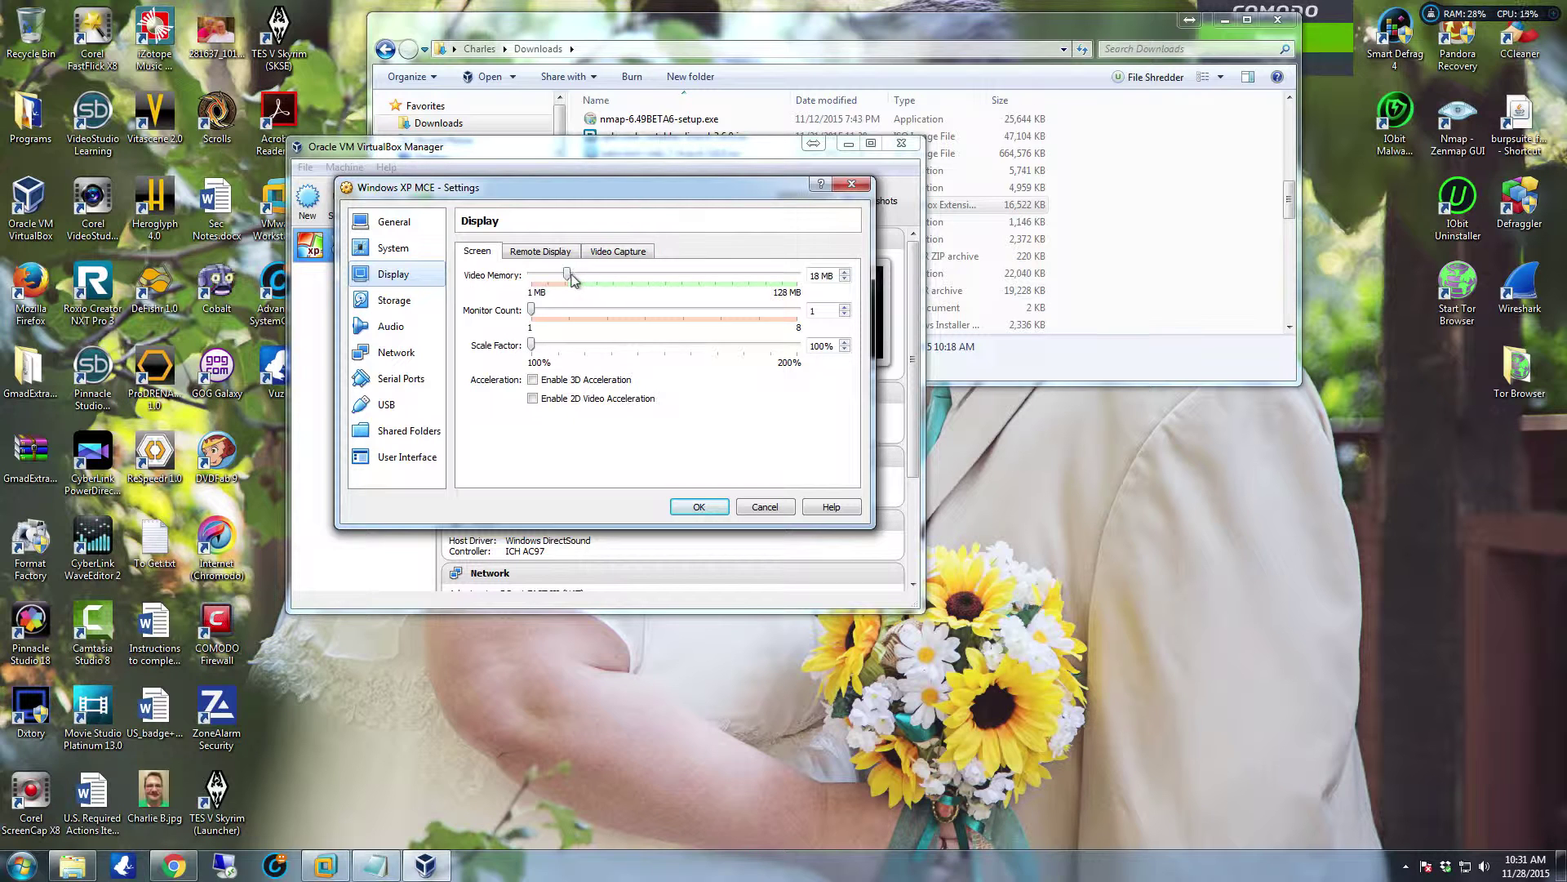
drag(569, 275, 884, 309)
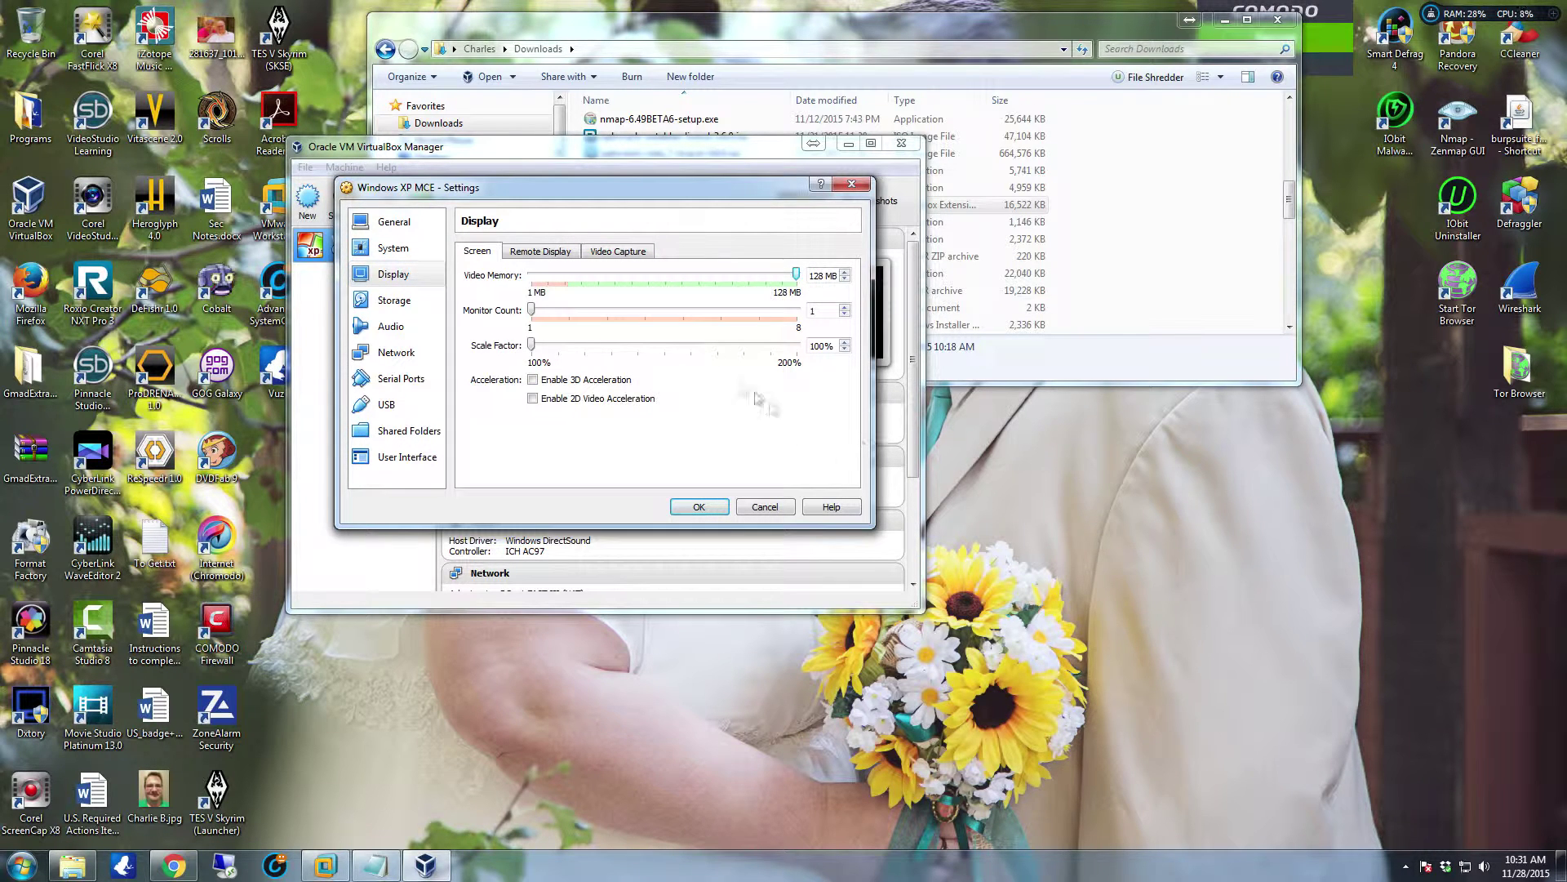
click(535, 381)
Check the empty optical drive in the storage settings, and set the audio controller to Intel HD Audio
click(413, 306)
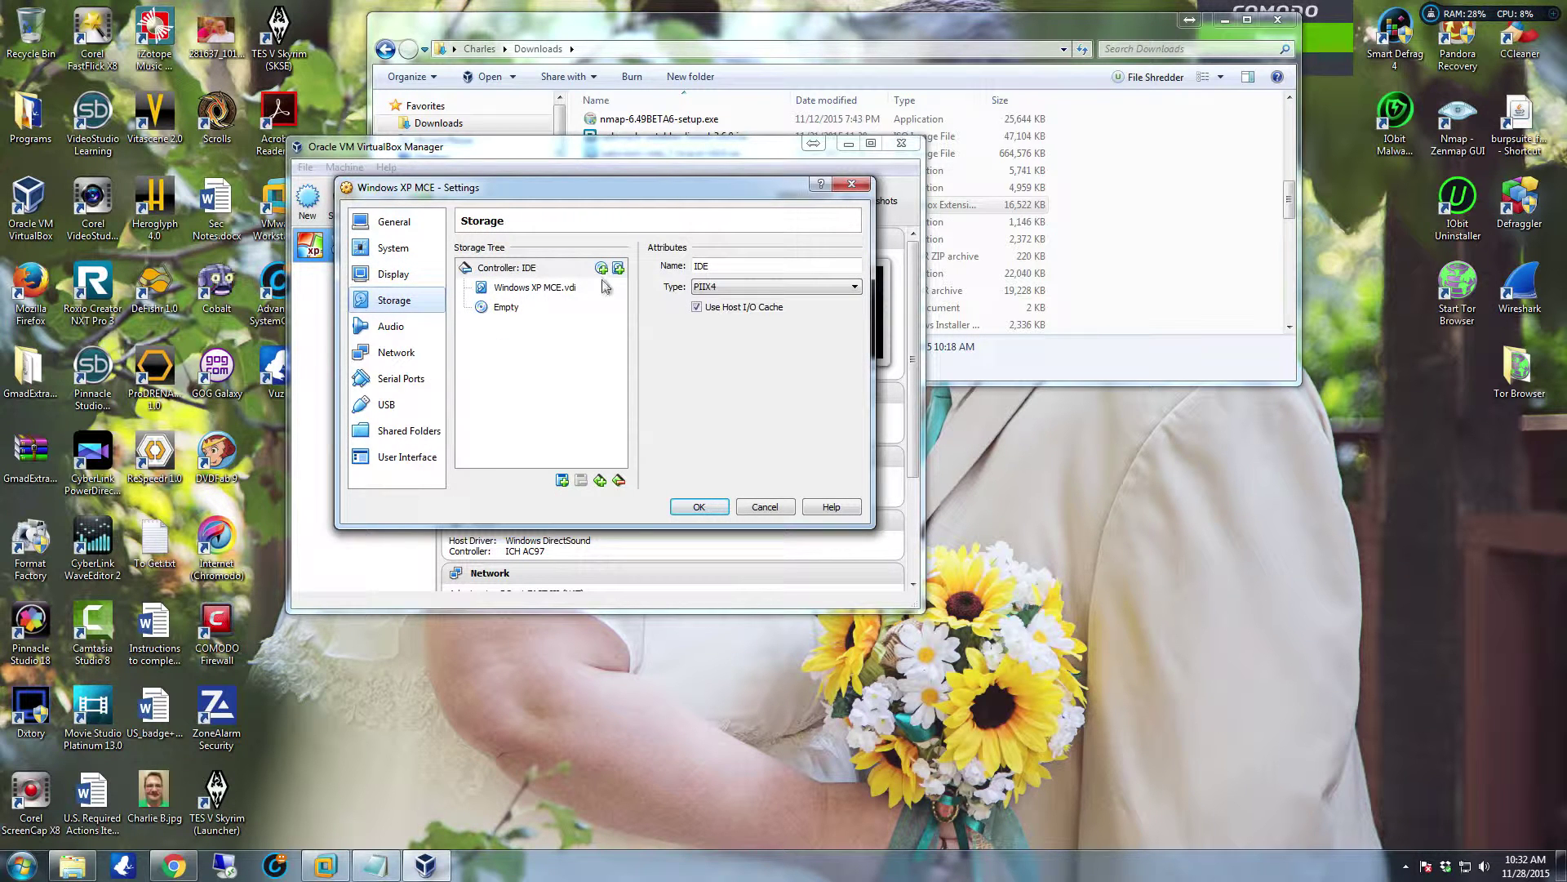
click(522, 309)
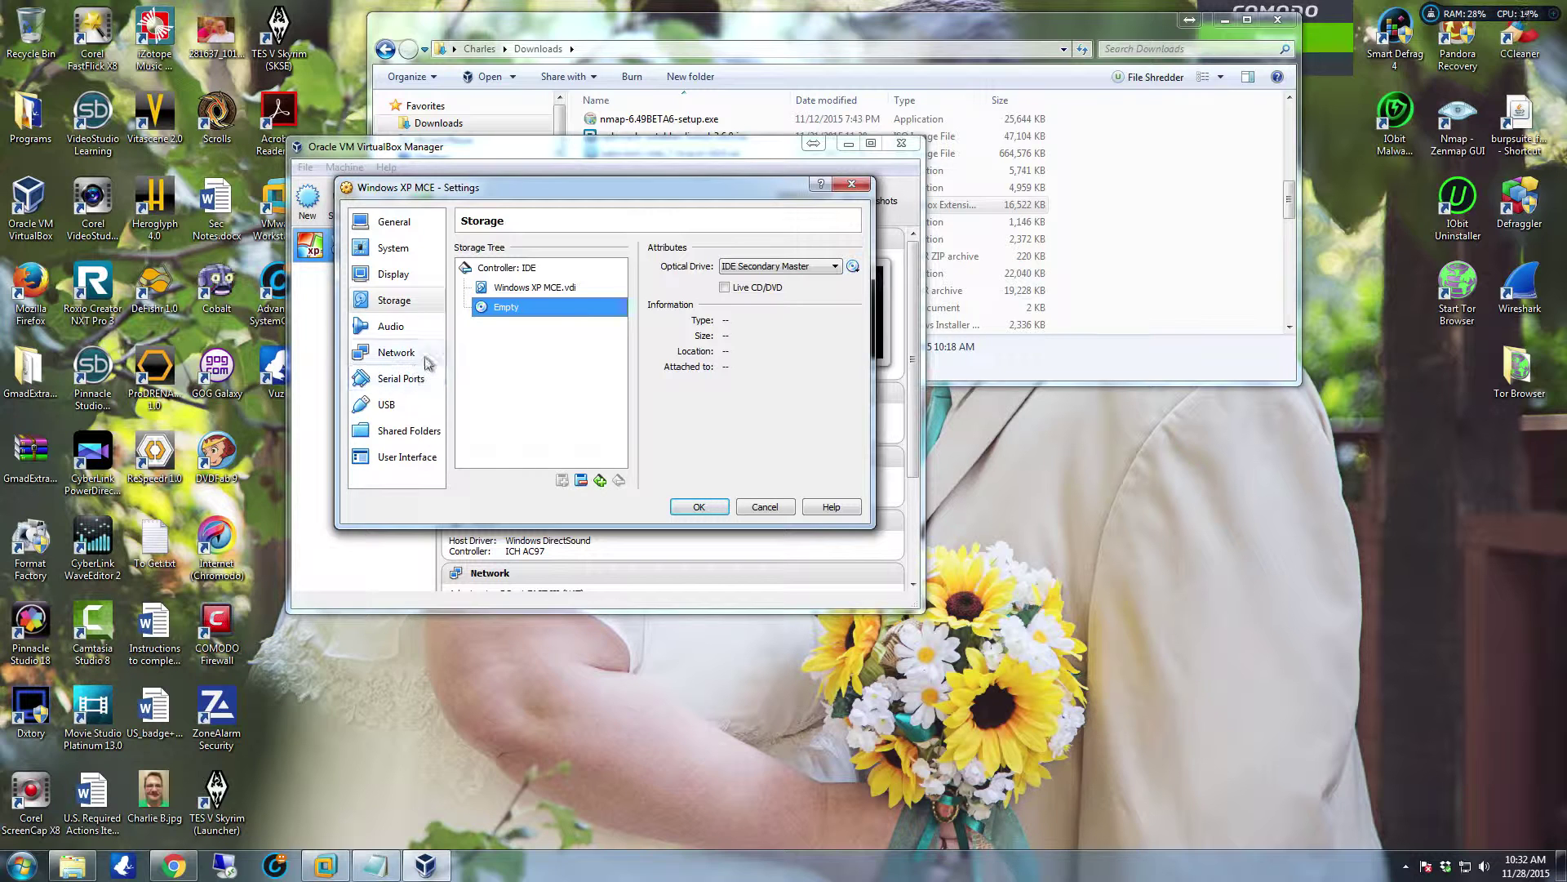
click(380, 327)
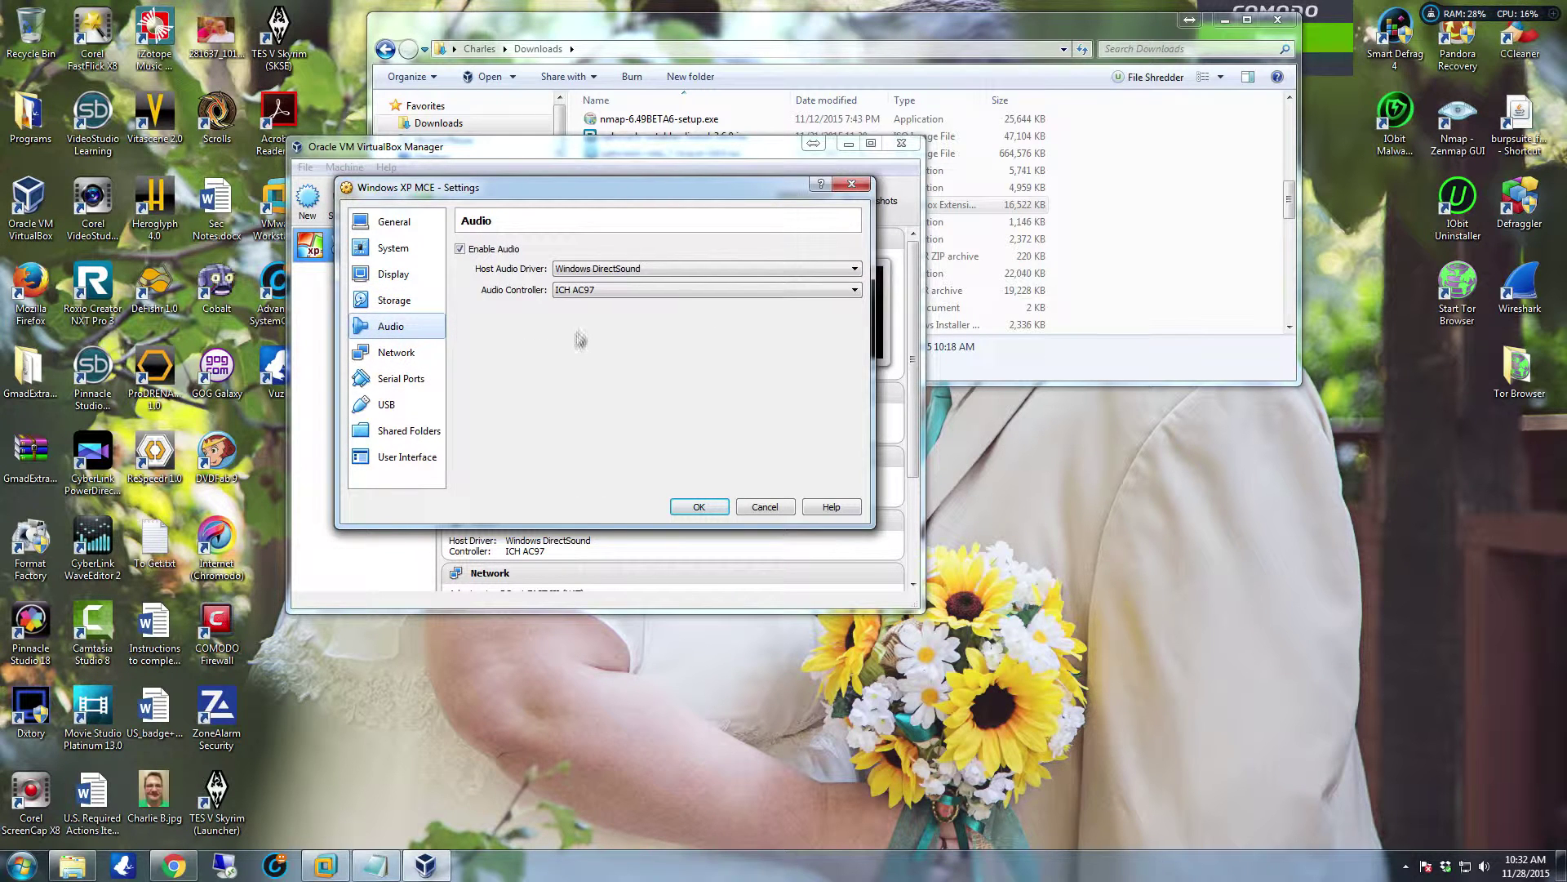
click(630, 291)
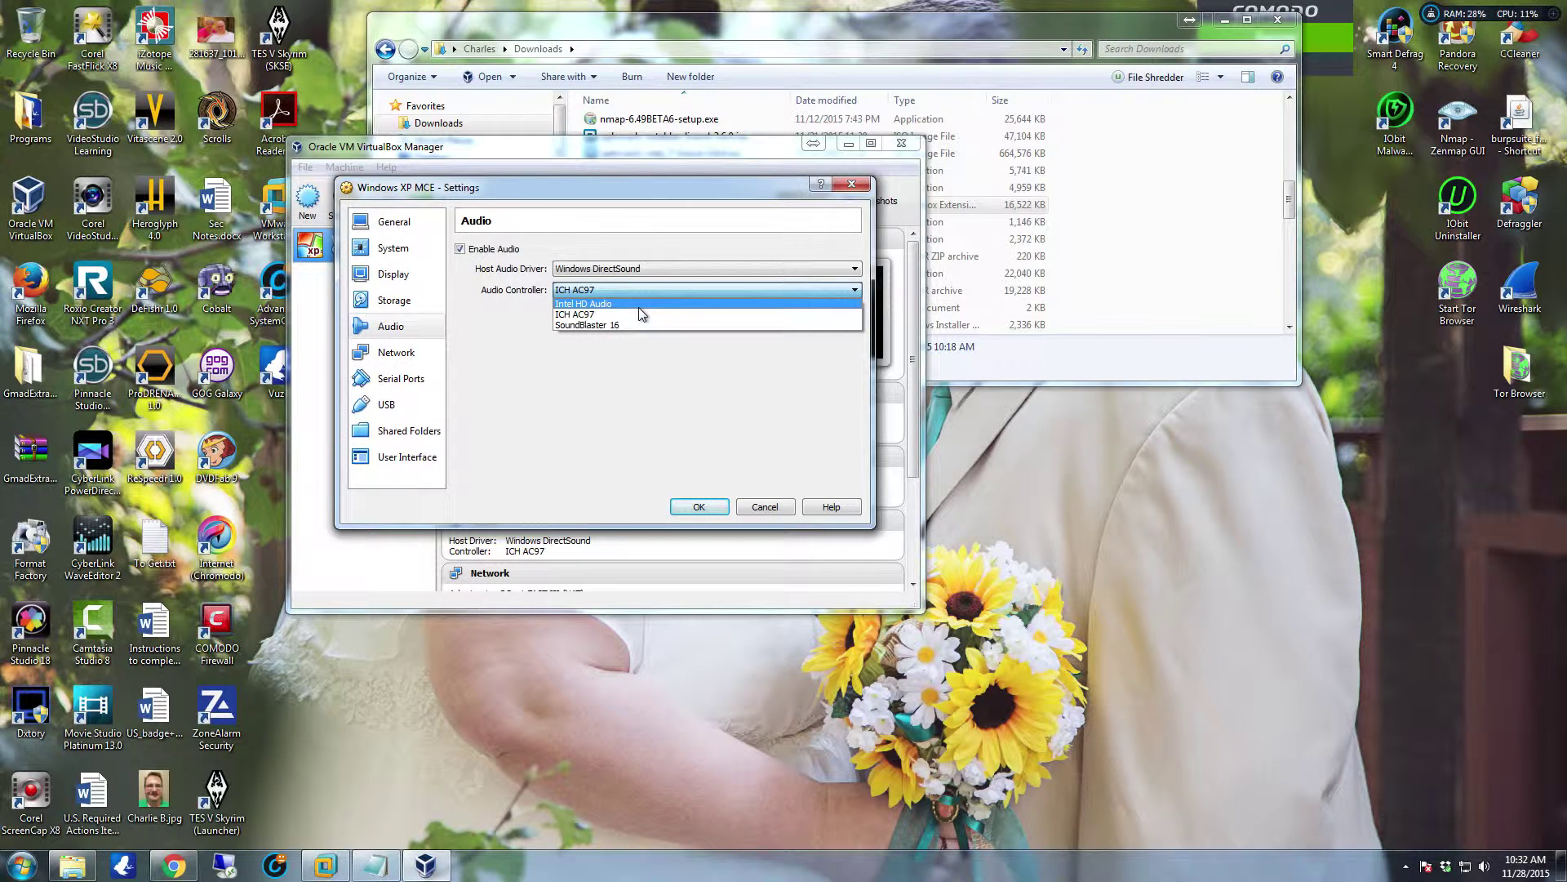
click(640, 306)
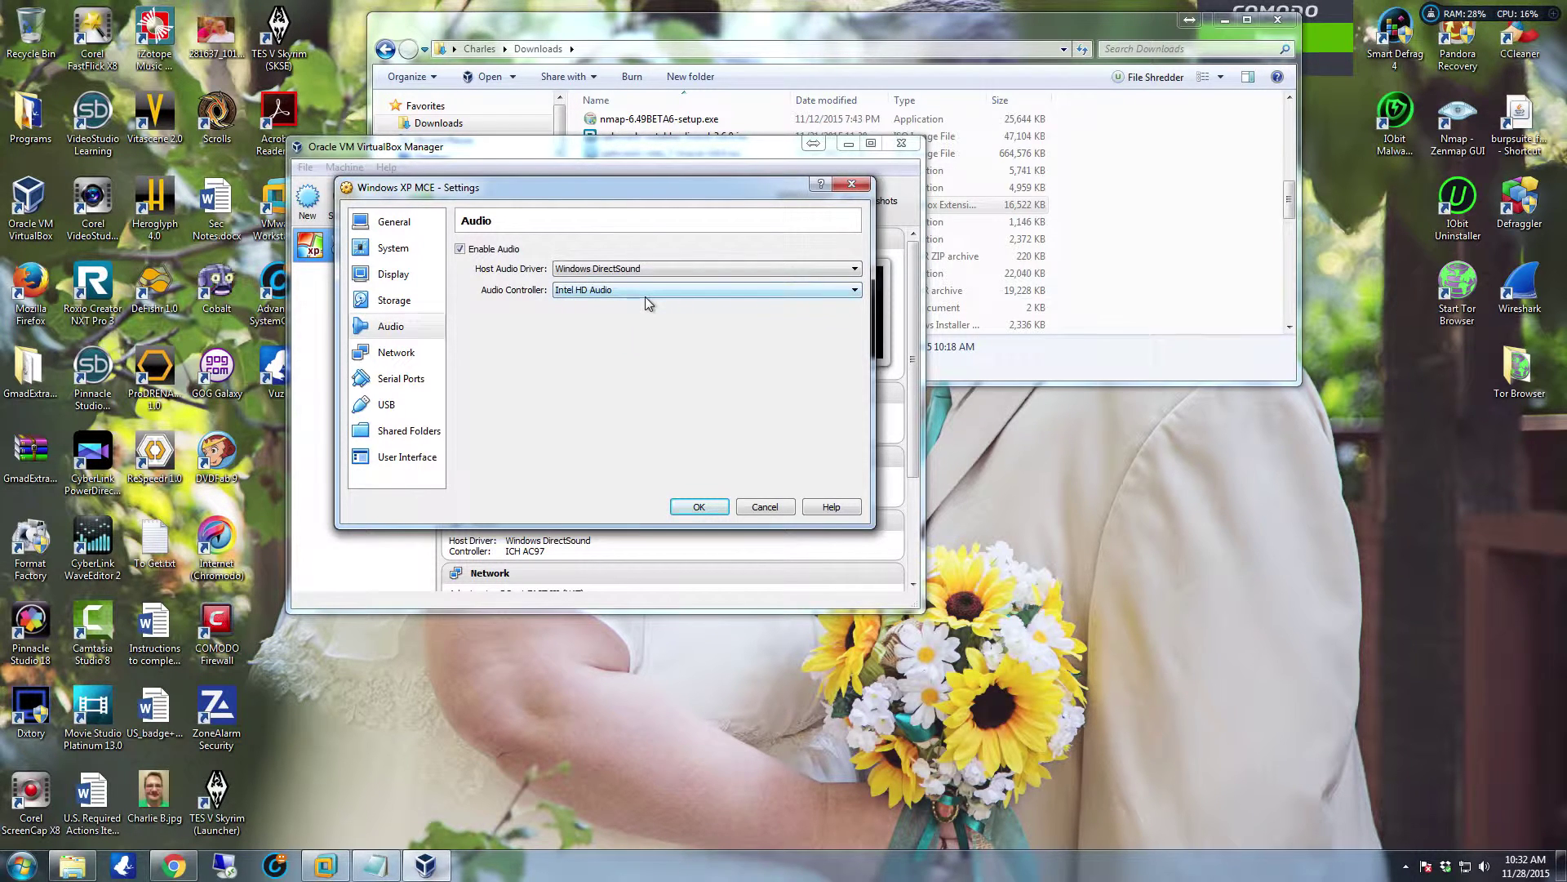
click(647, 293)
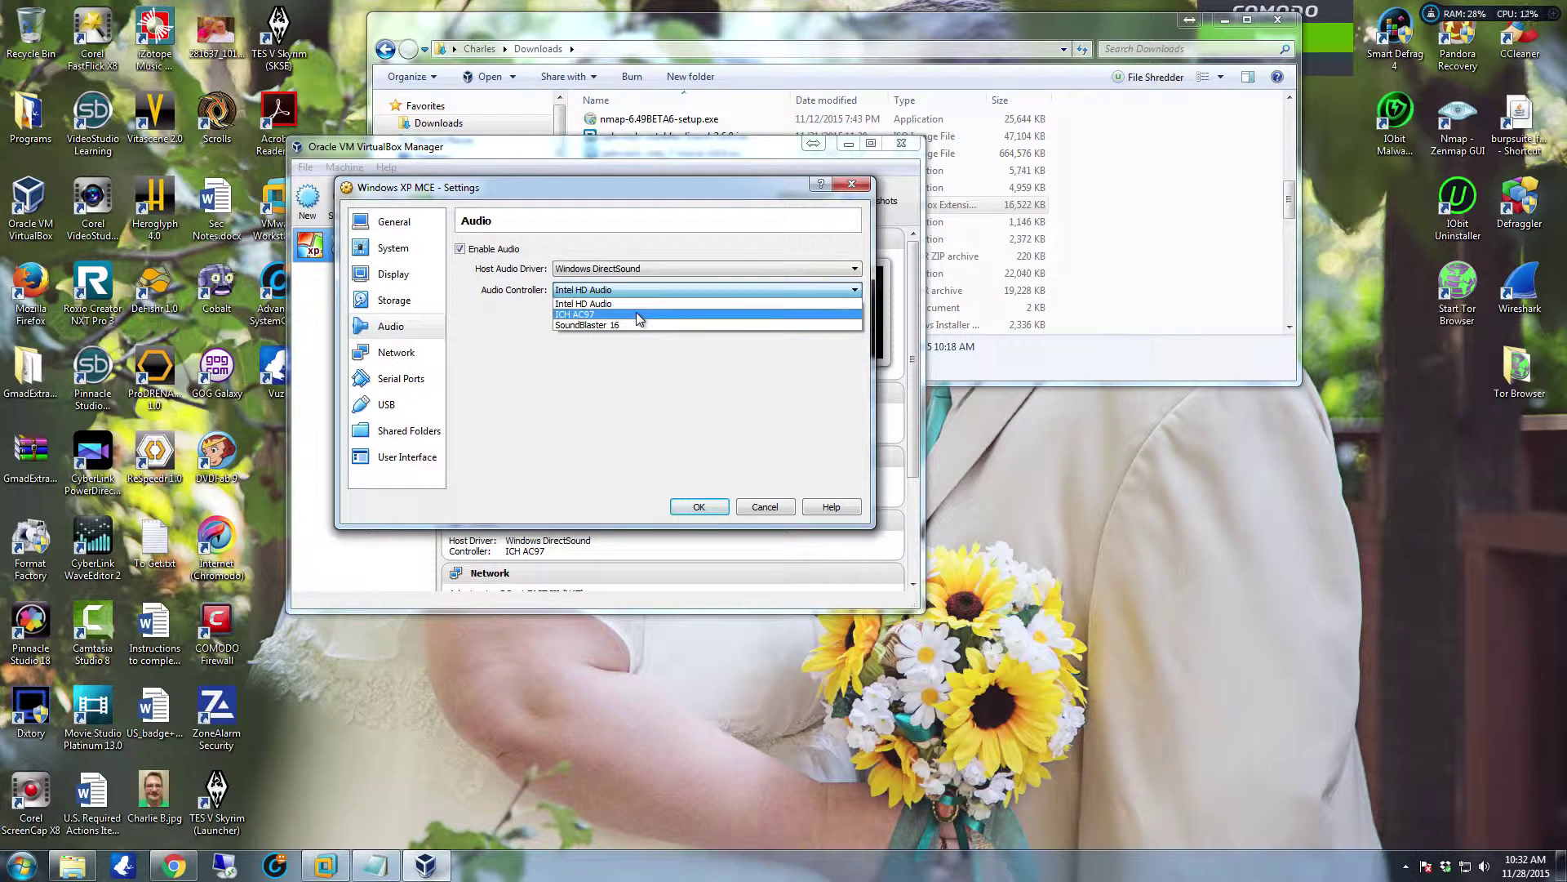
click(635, 312)
click(627, 290)
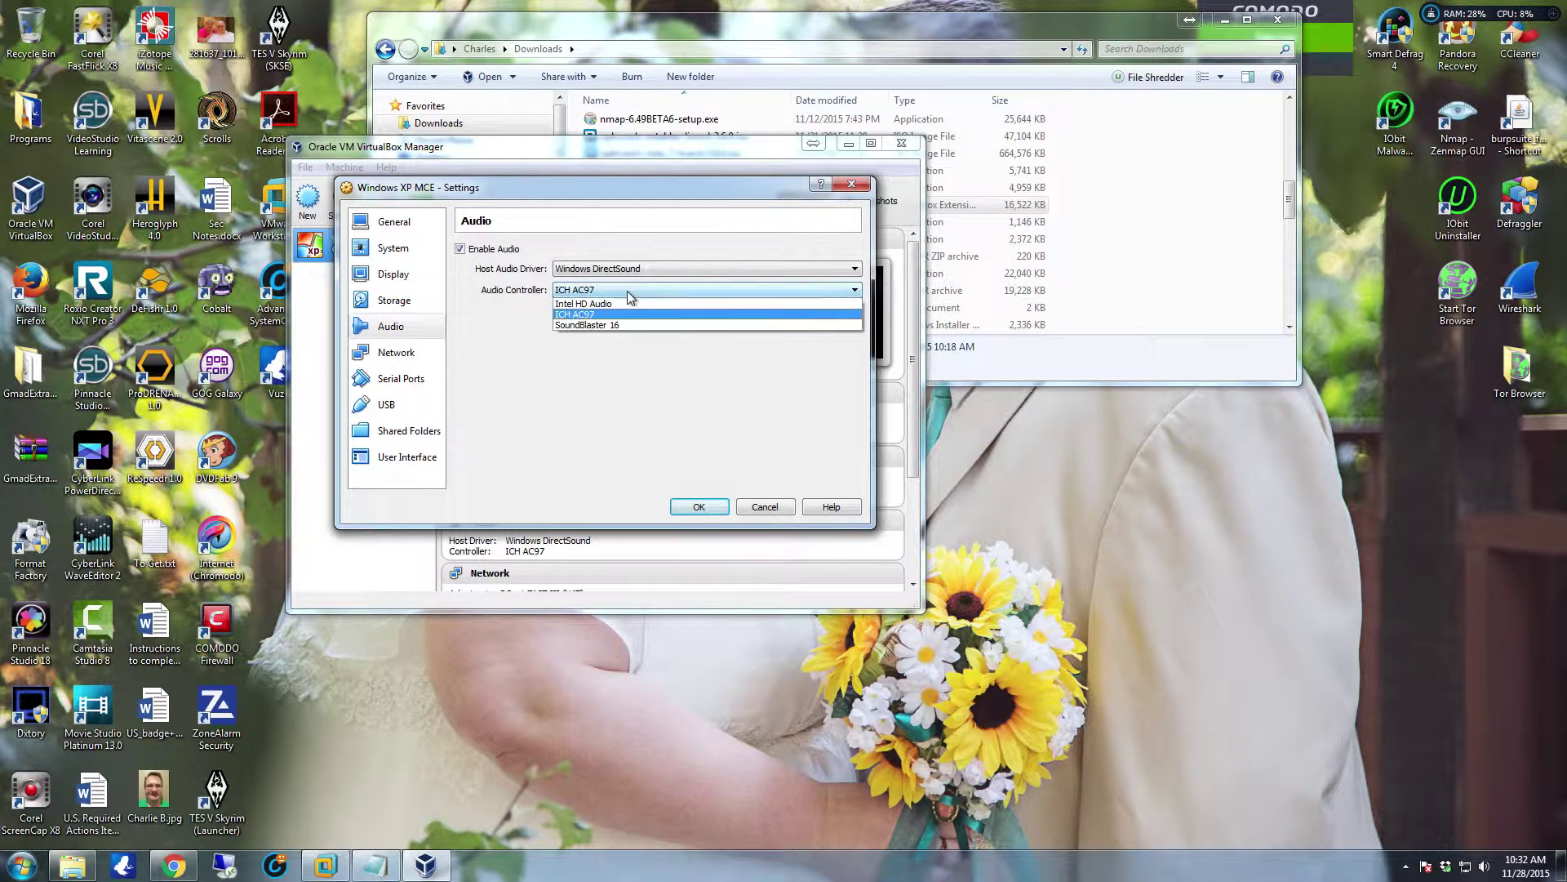
click(627, 303)
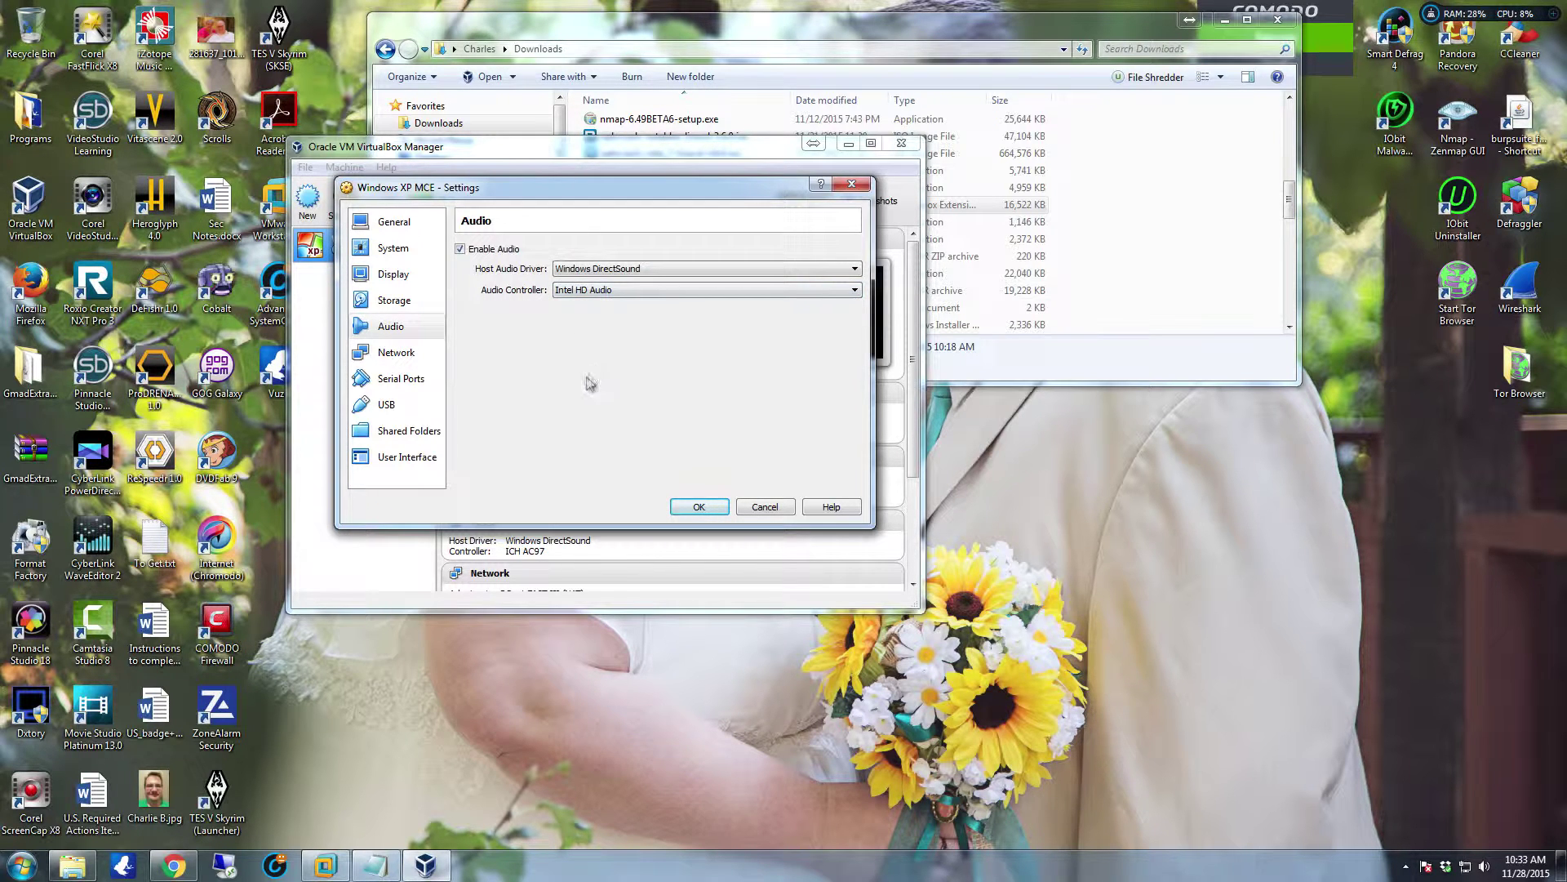
Review the network, serial port, USB, shared folder and user interface settings, keeping NAT and the USB 2.0 (EHCI) controller, and save the machine's settings
click(383, 351)
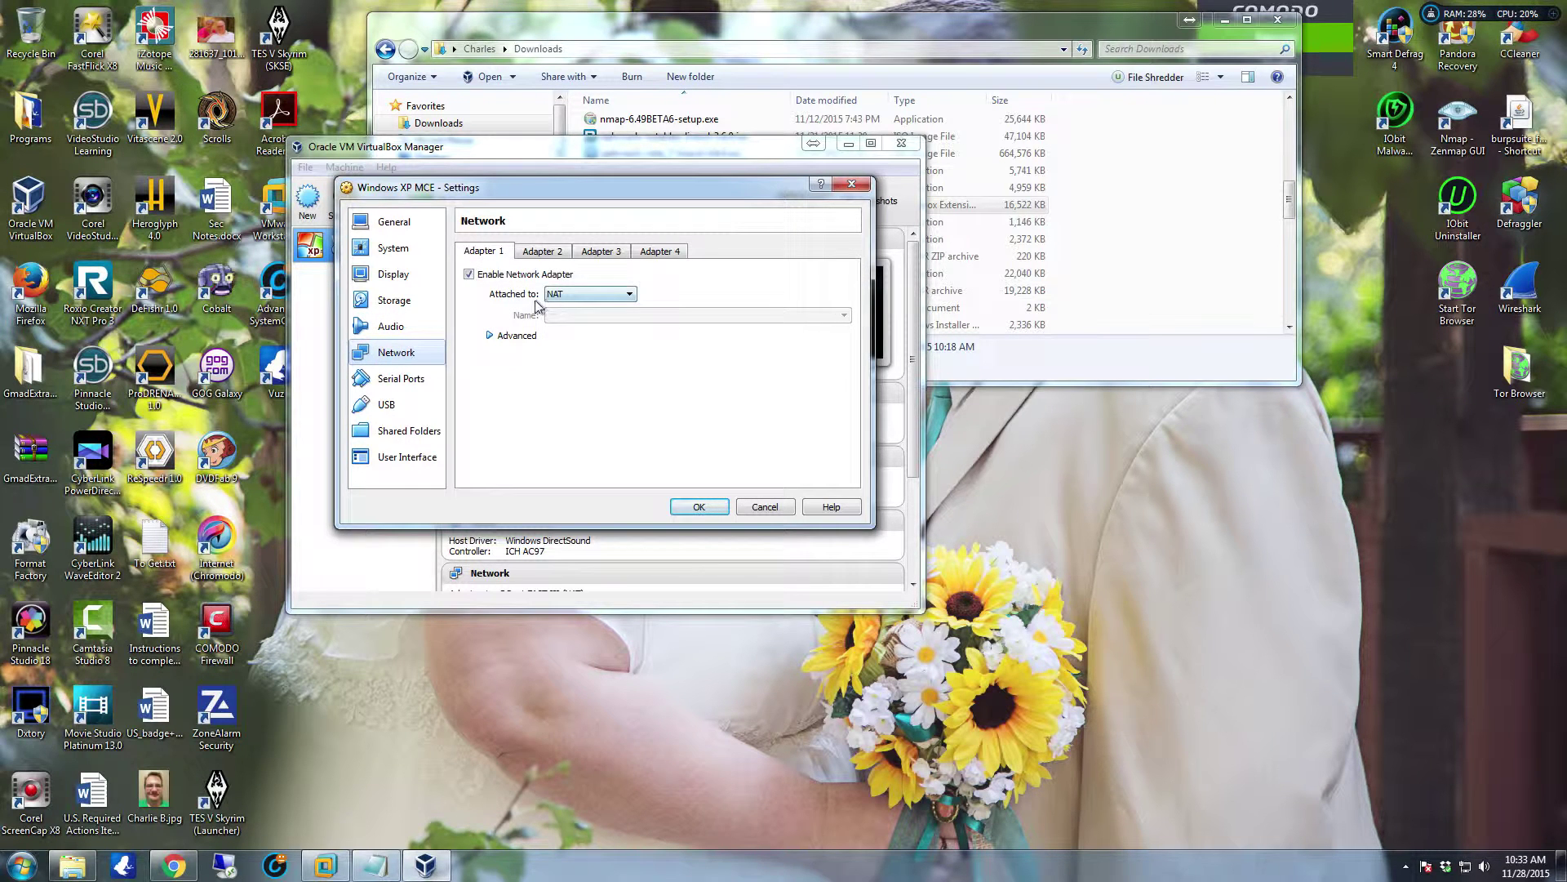
click(630, 295)
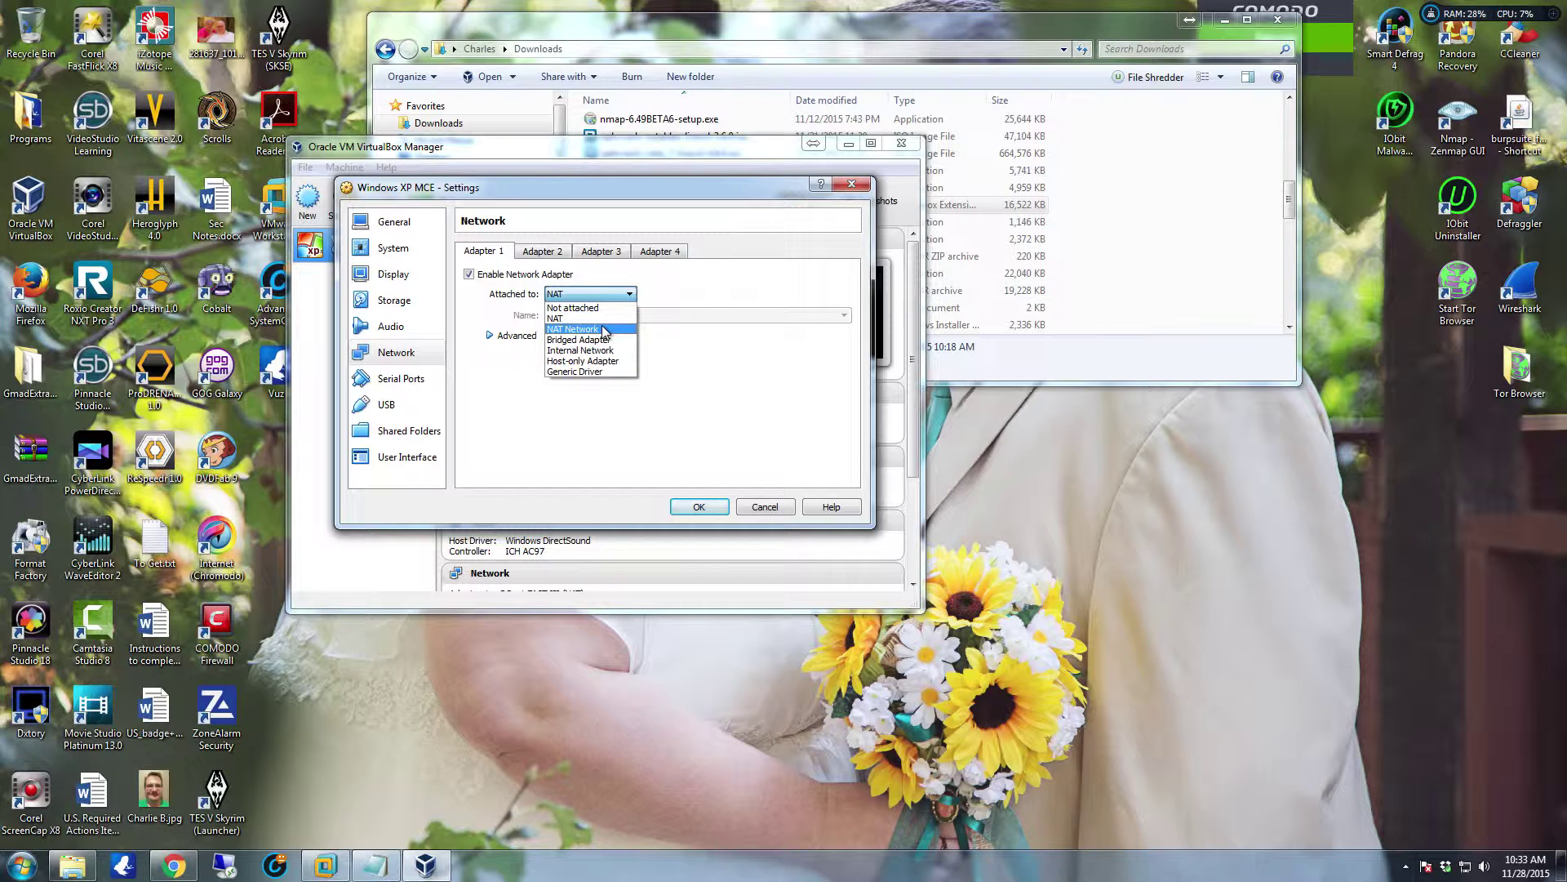
click(634, 299)
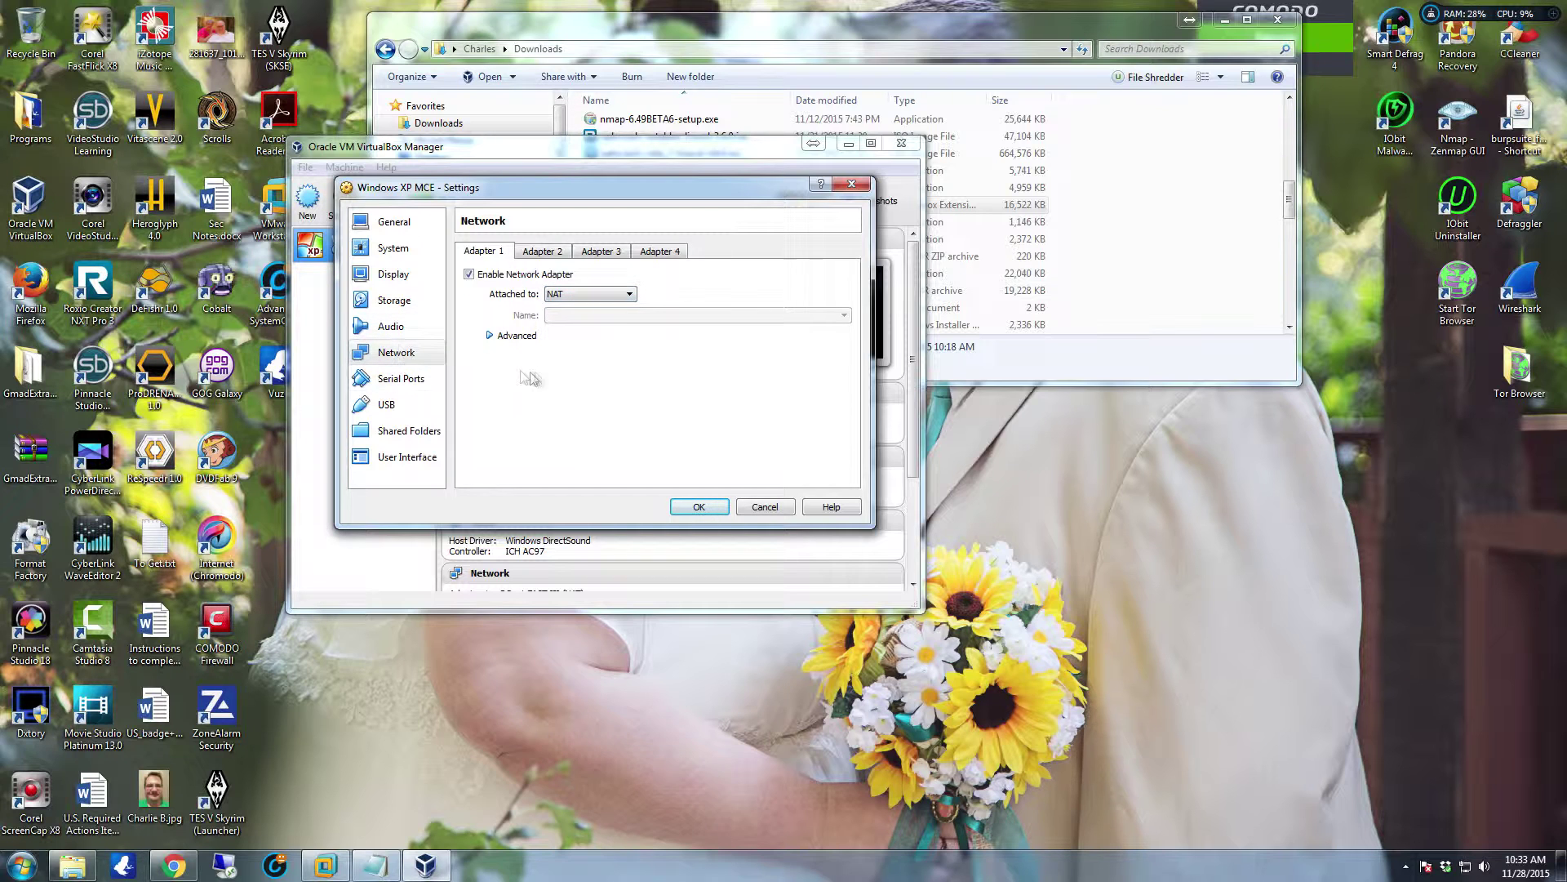
click(416, 385)
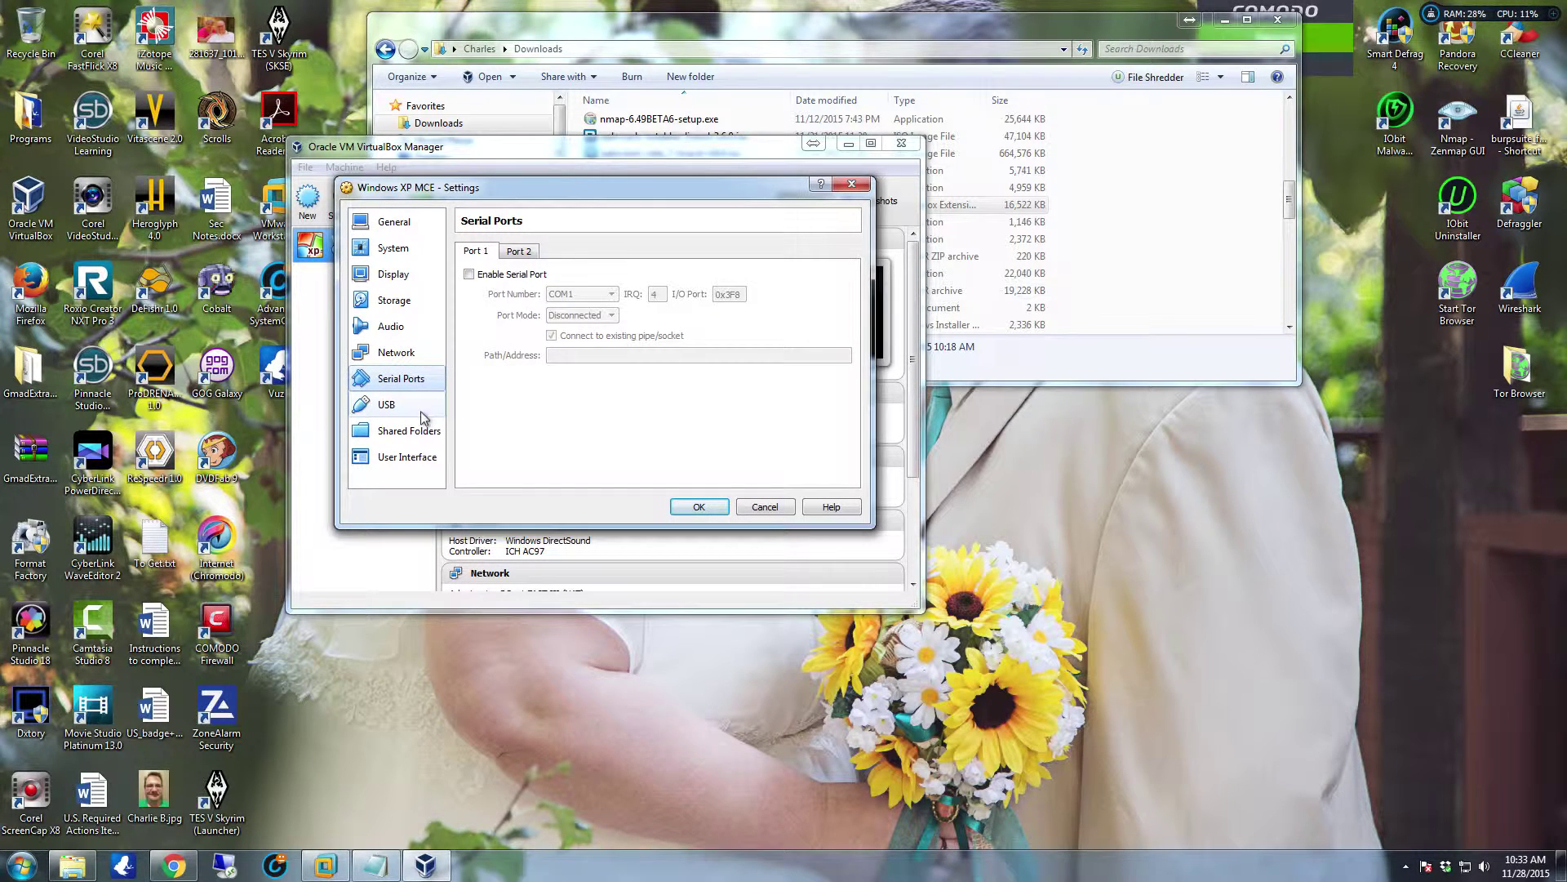
click(420, 412)
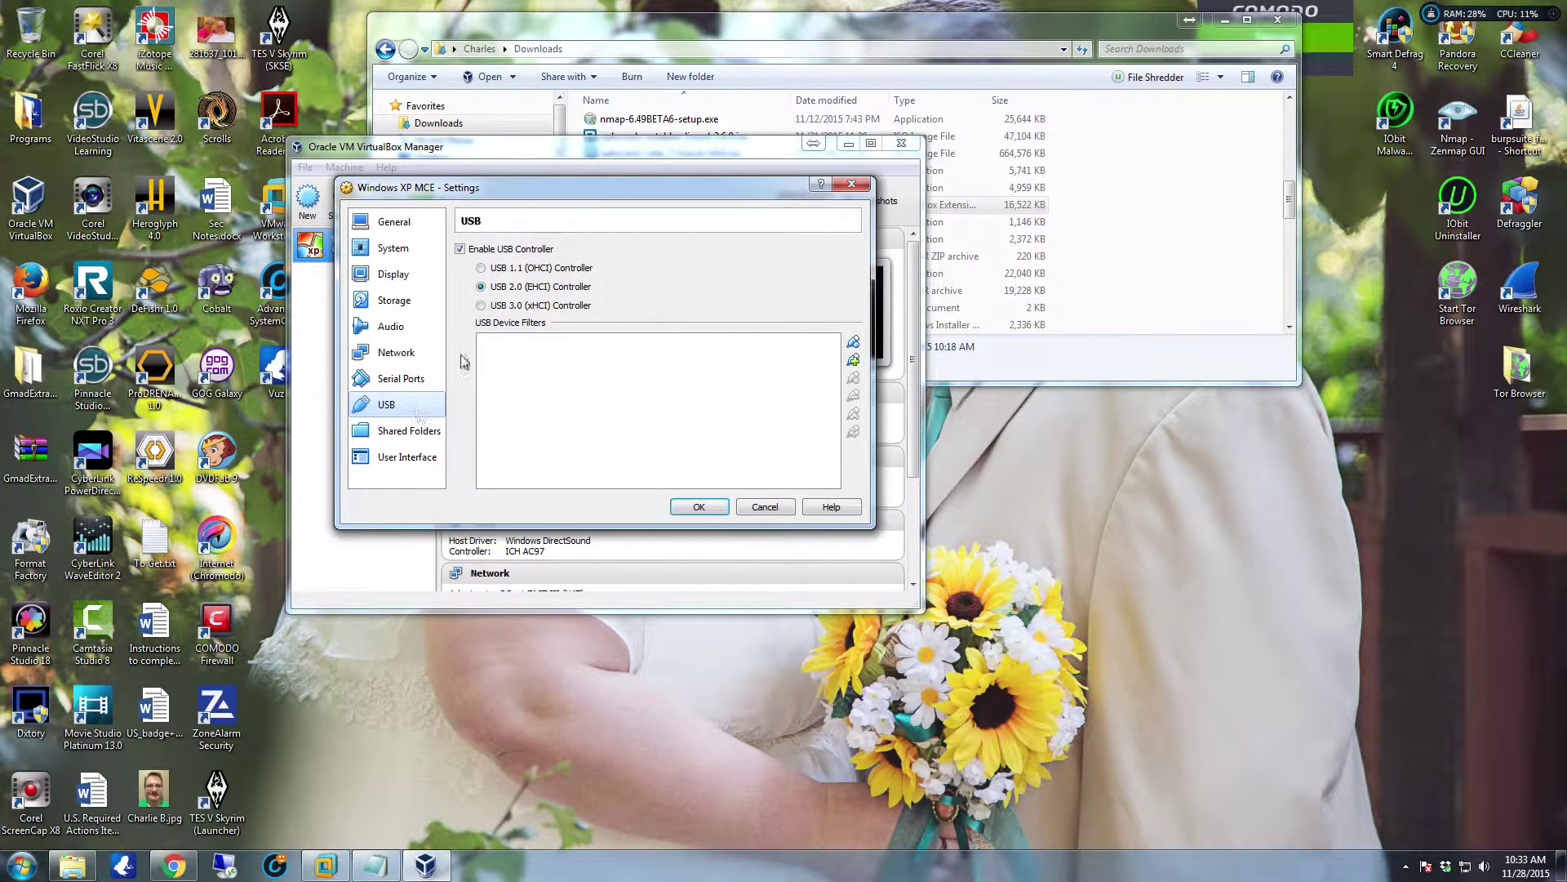
click(481, 306)
click(481, 286)
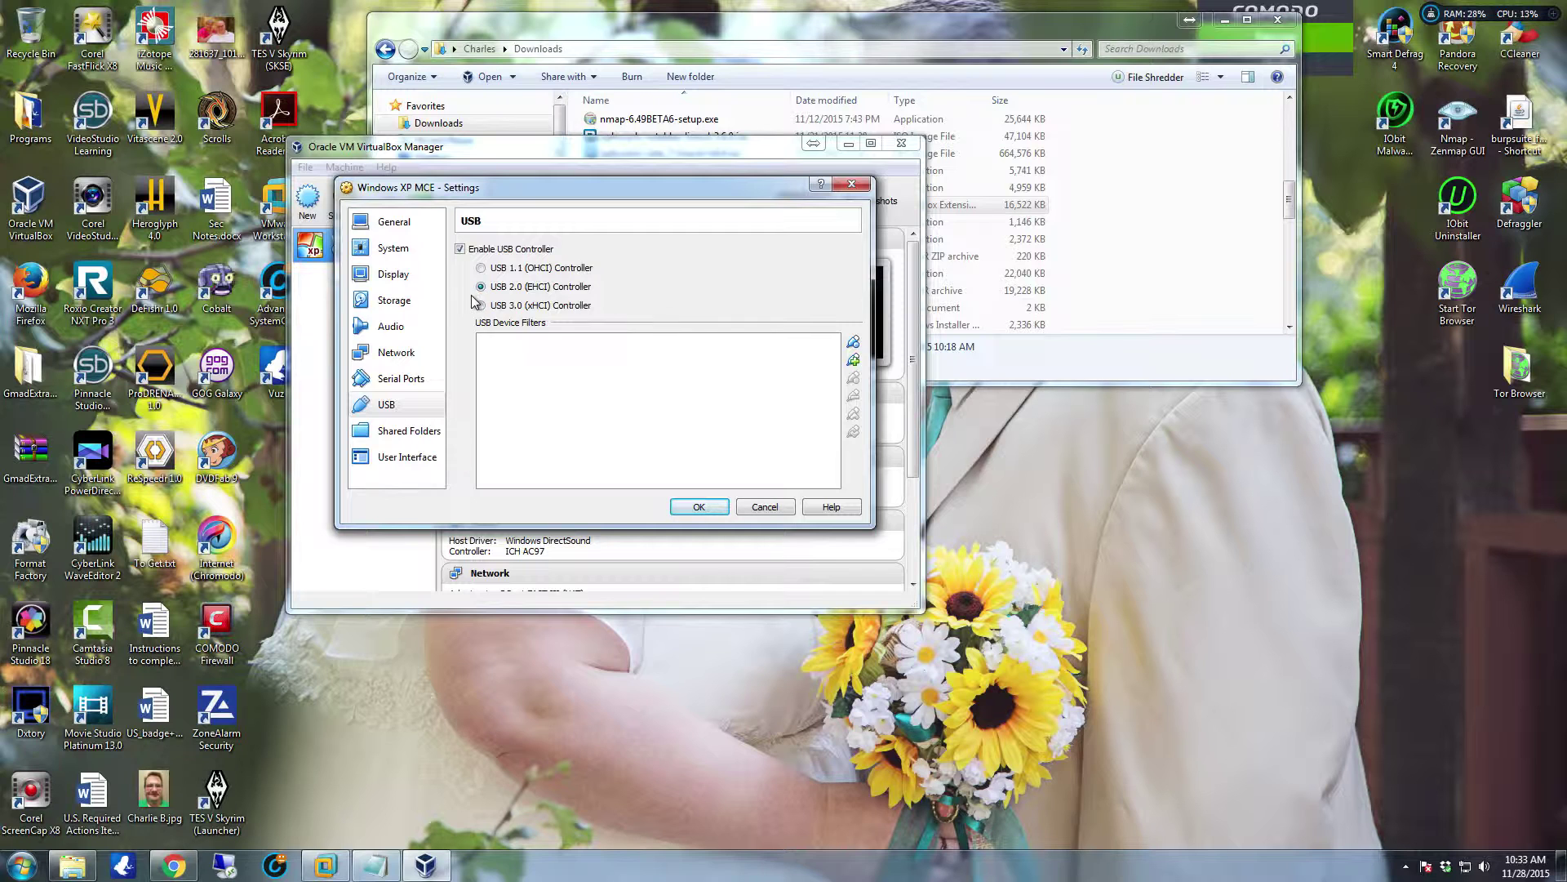
click(402, 437)
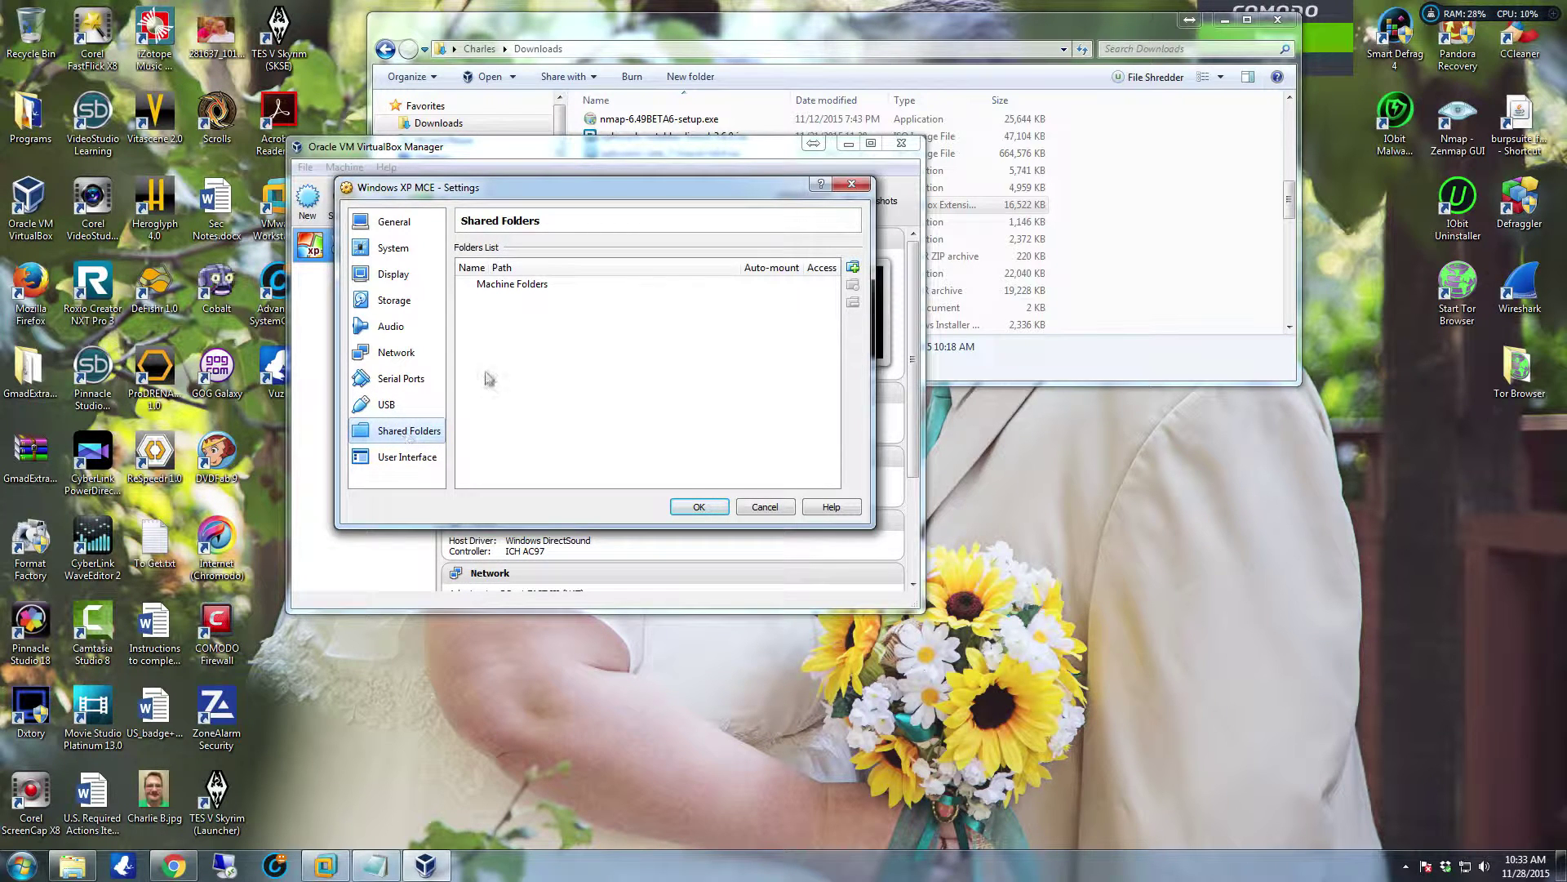
click(410, 467)
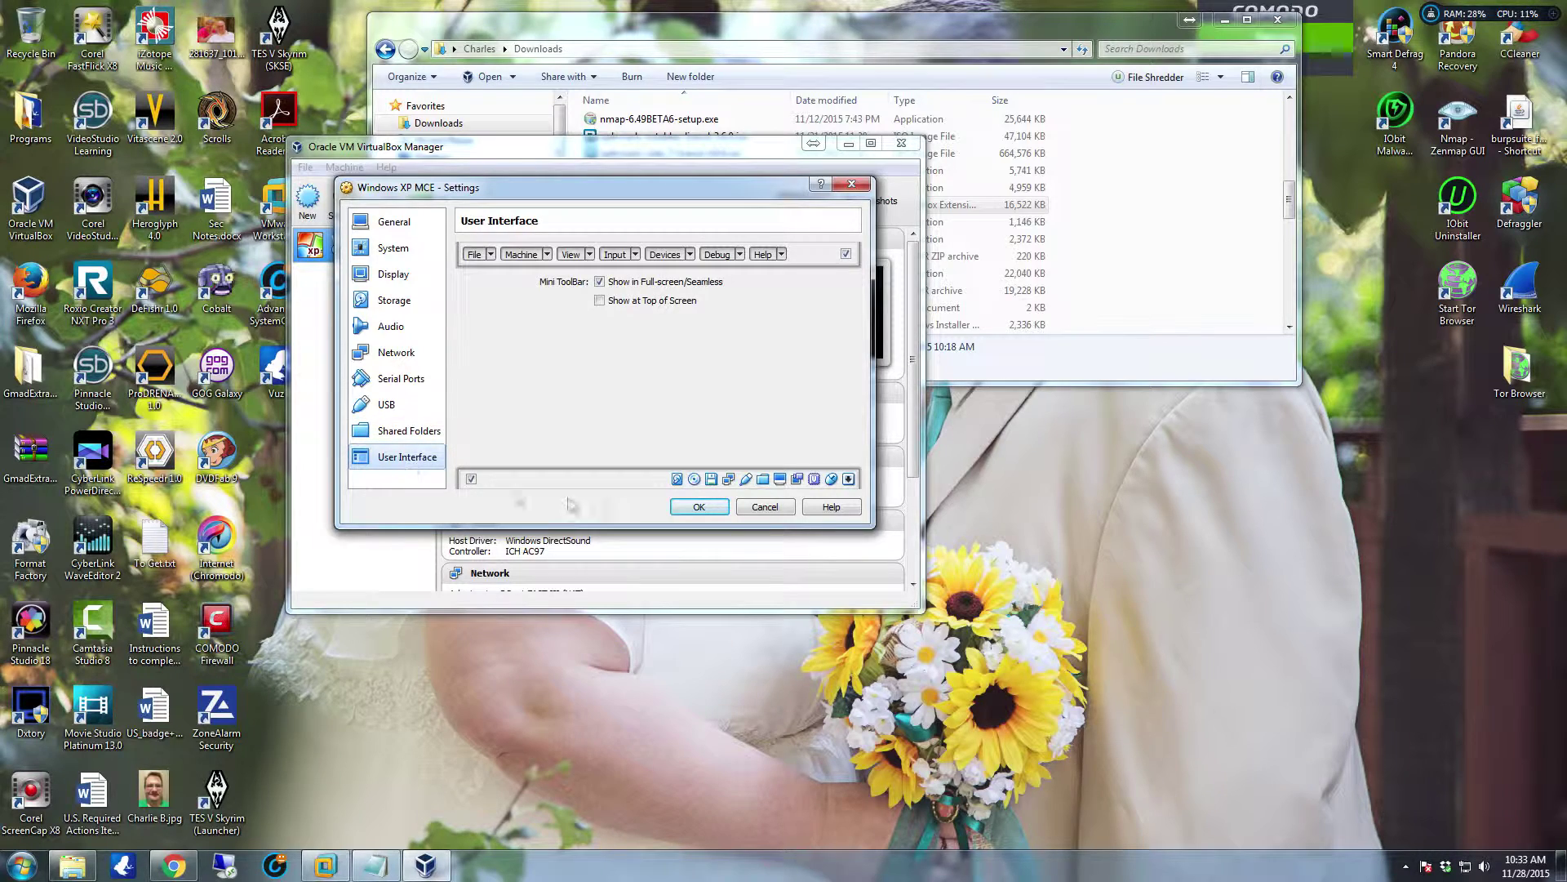
click(707, 510)
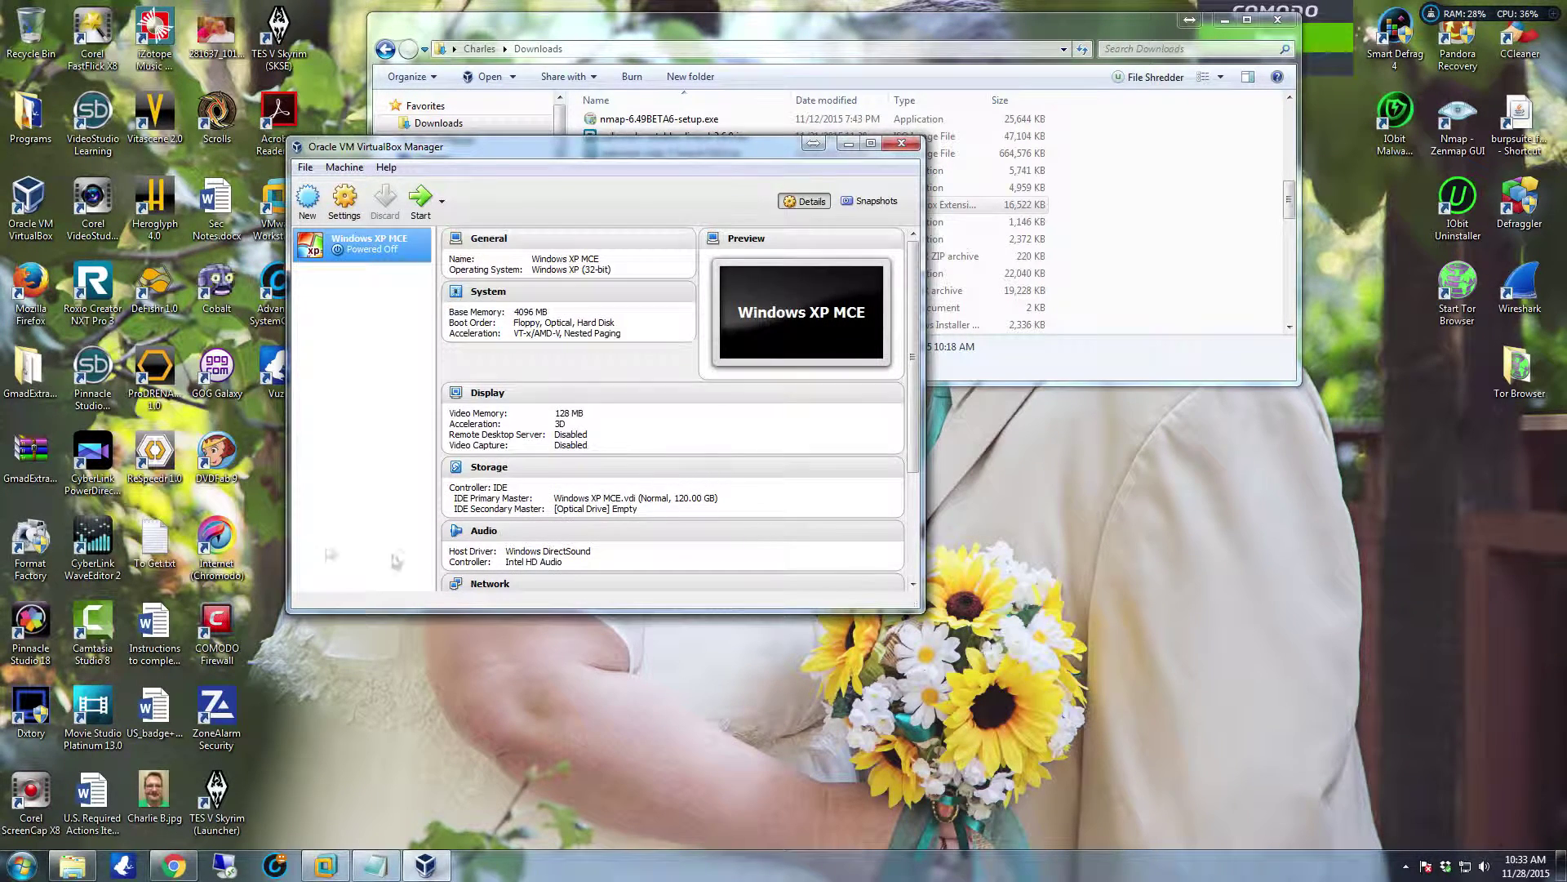